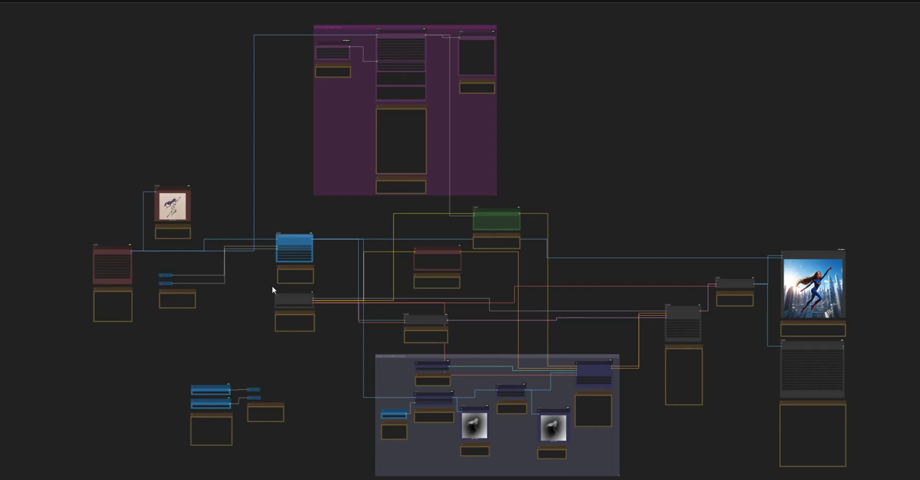
Step: Examine the ComfyUI workflow from the input sketch through the prompt and depth ControlNet nodes to the final image comparison
scroll(185, 267, "up", 9)
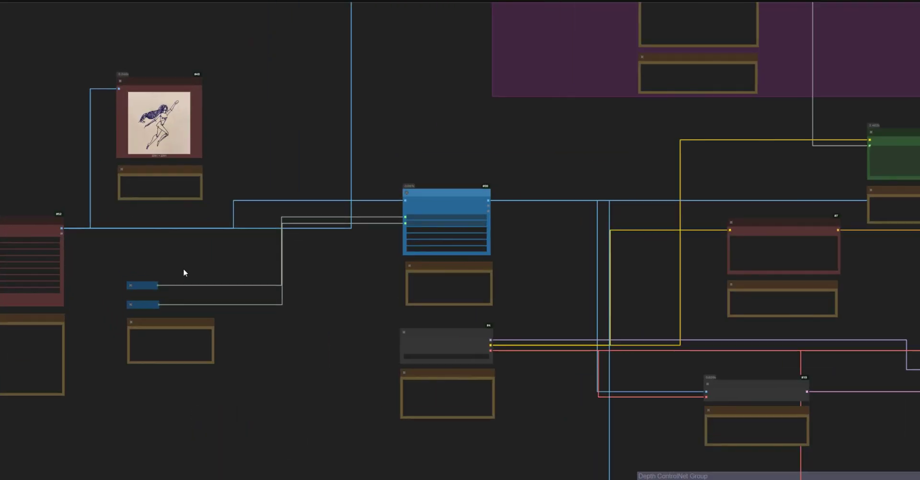
left_click_drag(183, 269, 545, 294)
scroll(542, 295, "up", 9)
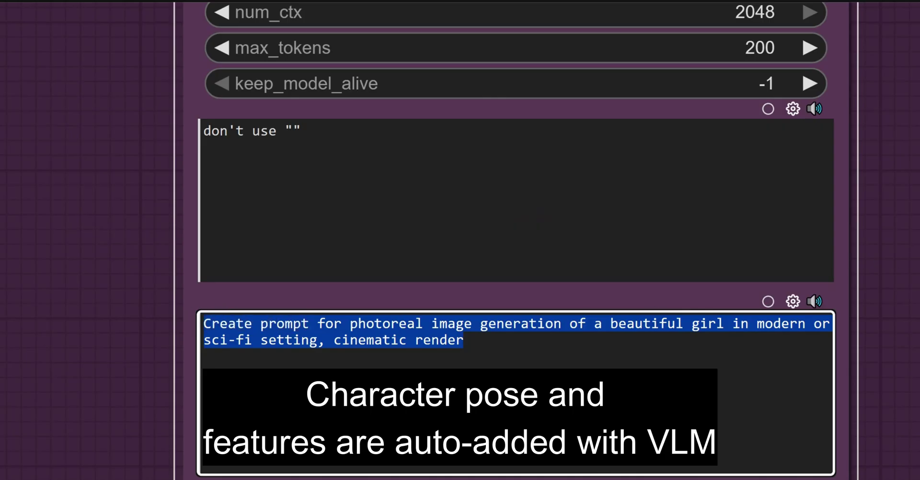
left_click(633, 302)
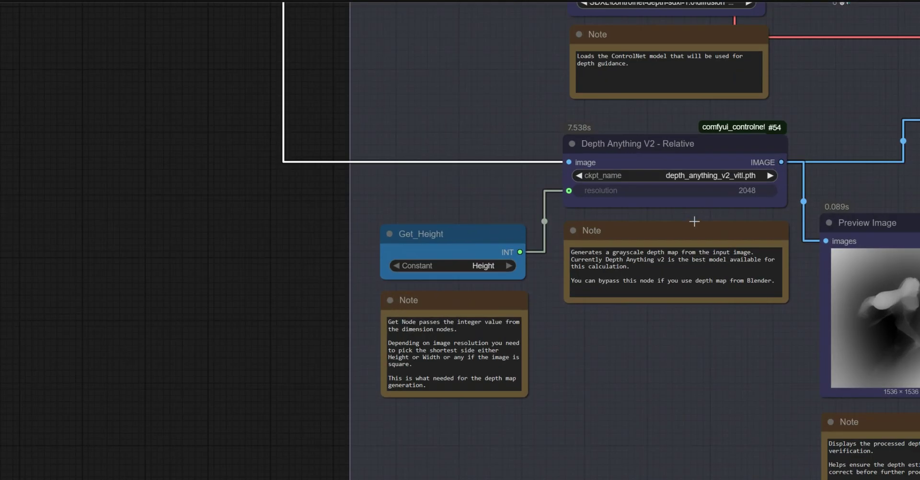
left_click(651, 151)
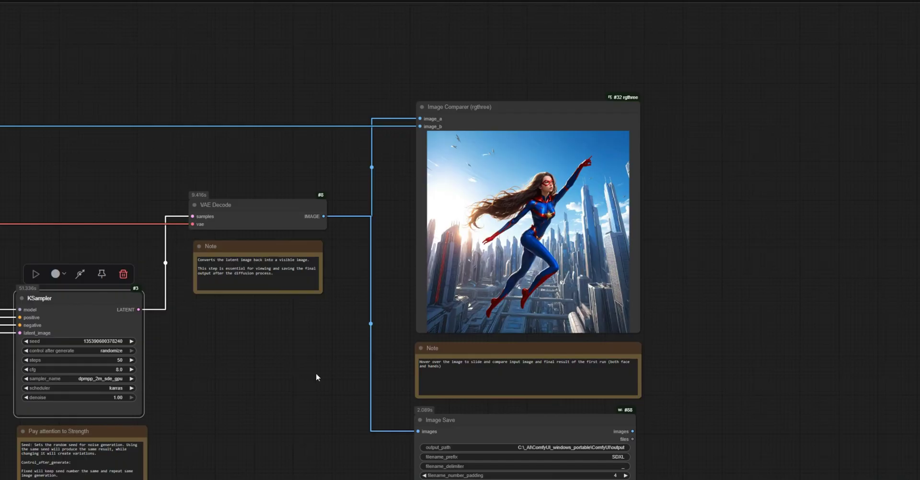
scroll(316, 374, "up", 5)
scroll(343, 375, "up", 3)
left_click_drag(364, 243, 208, 368)
left_click_drag(308, 290, 269, 333)
scroll(269, 332, "down", 8)
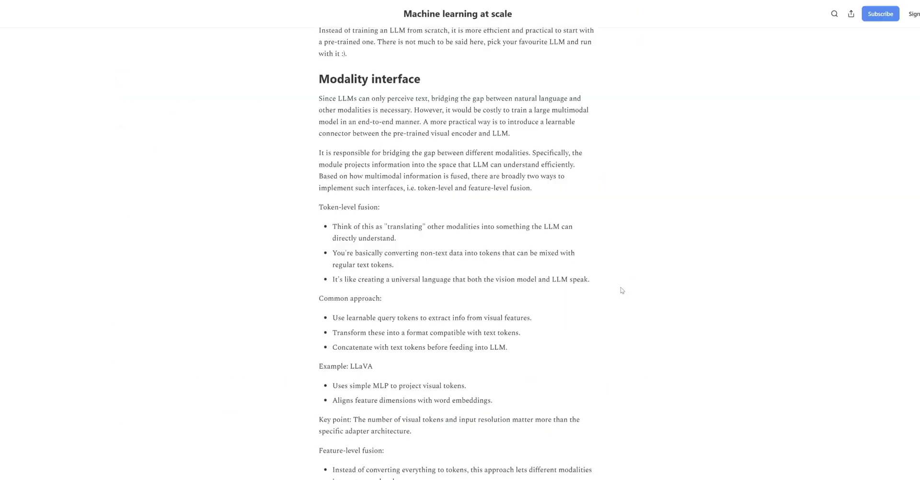
Step: Read the web articles explaining how vision language models work, how they are benchmarked and what they are used for
scroll(620, 289, "up", 10)
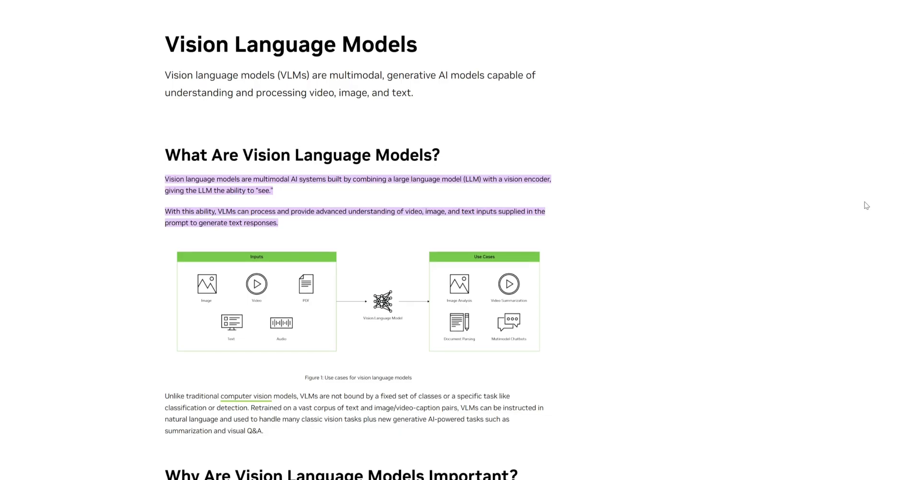
scroll(866, 205, "down", 2)
scroll(865, 202, "down", 3)
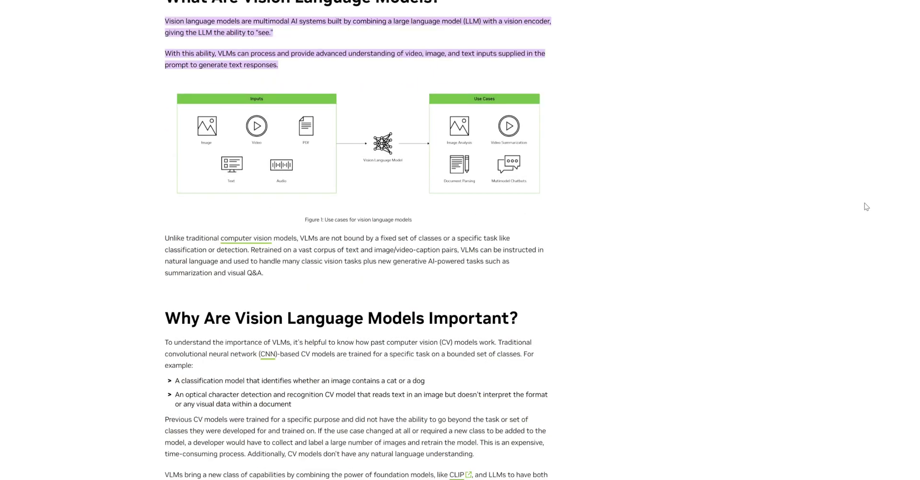
scroll(866, 207, "down", 10)
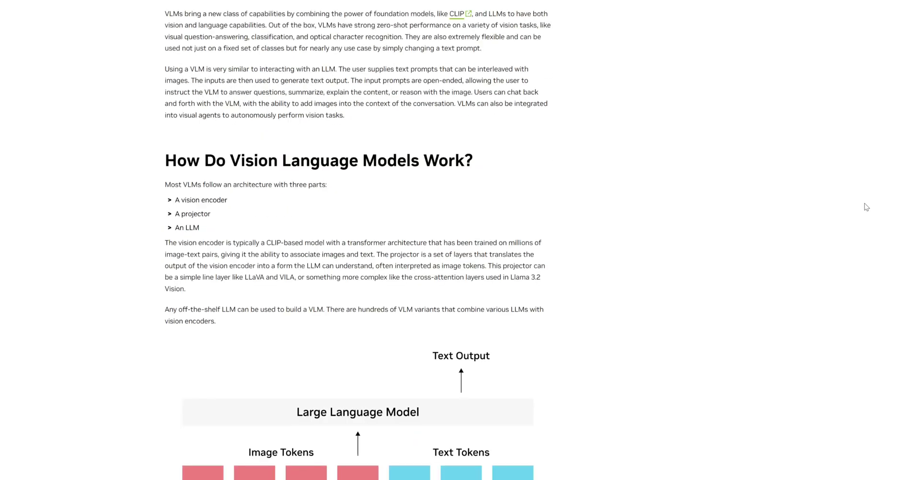
scroll(864, 204, "down", 5)
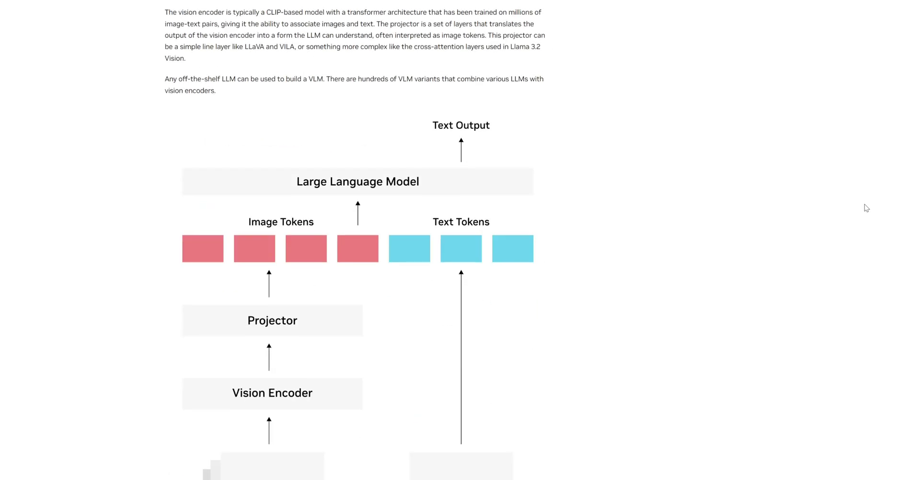
scroll(865, 204, "down", 1)
scroll(864, 204, "down", 7)
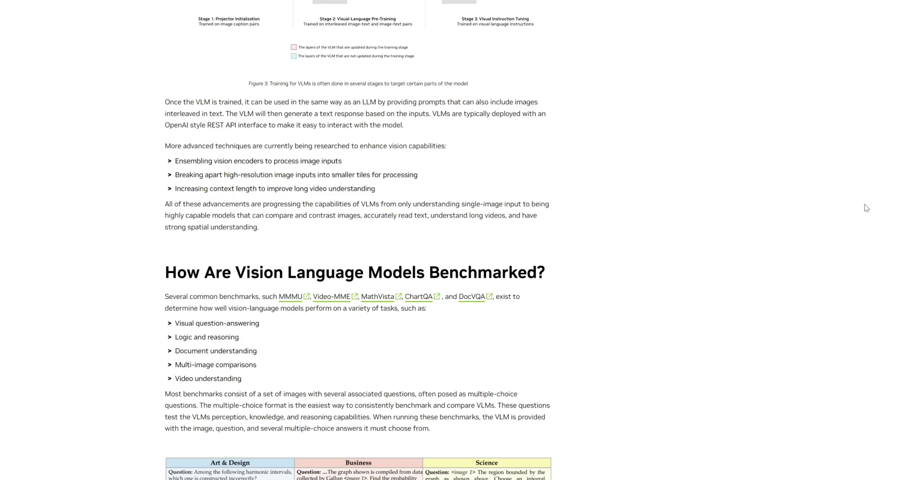
scroll(866, 208, "down", 4)
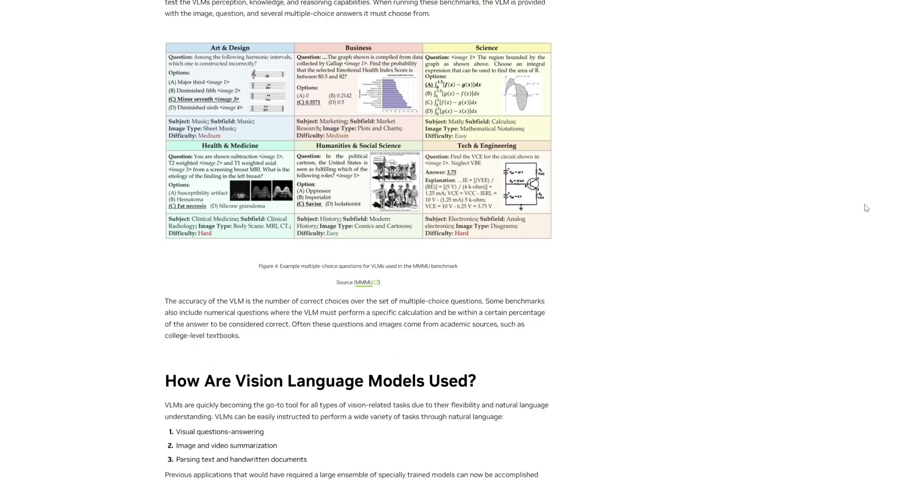
scroll(867, 207, "down", 8)
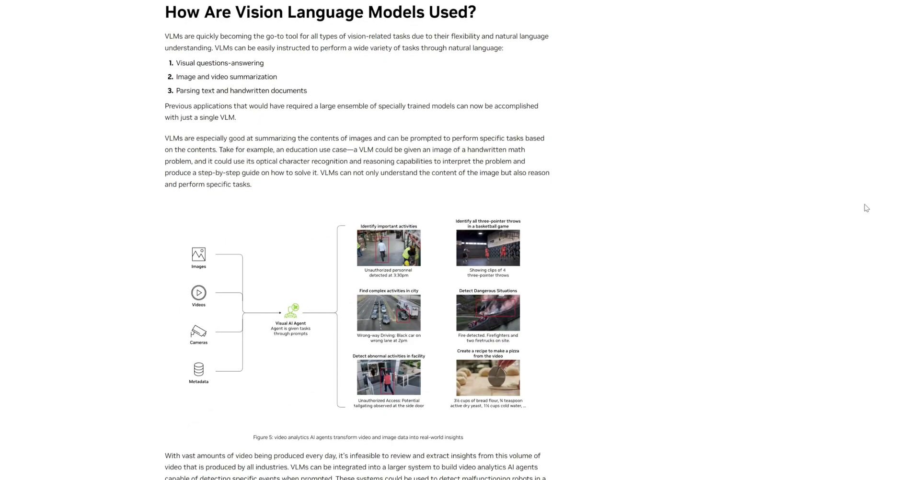
scroll(864, 204, "down", 20)
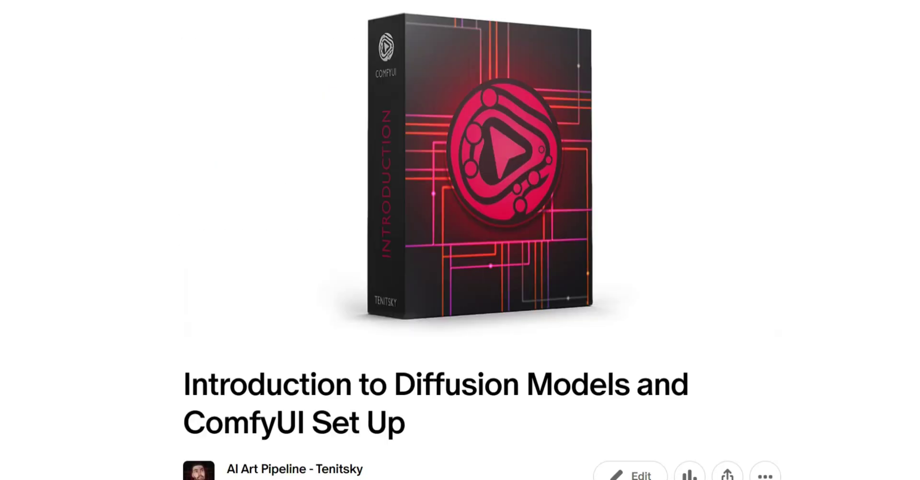
Step: Look through the course page "Introduction to Diffusion Models and ComfyUI Set Up"
scroll(460, 239, "down", 5)
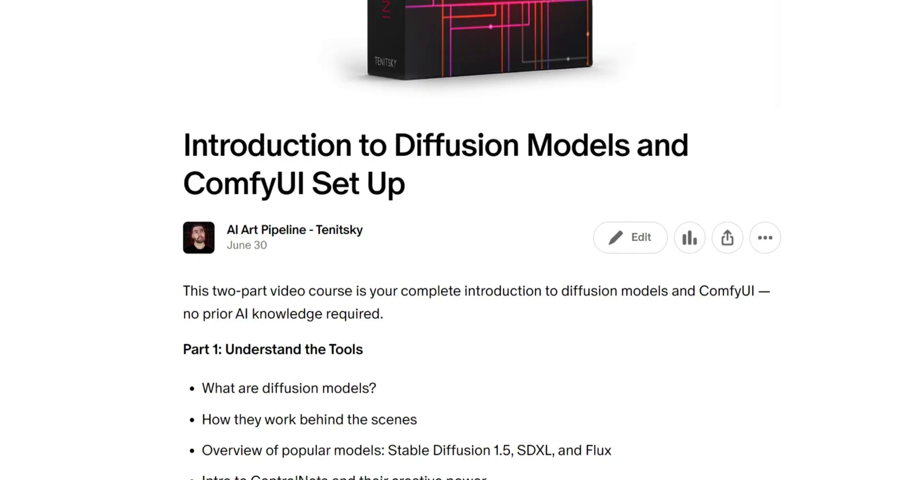
scroll(459, 240, "down", 6)
scroll(460, 240, "down", 1)
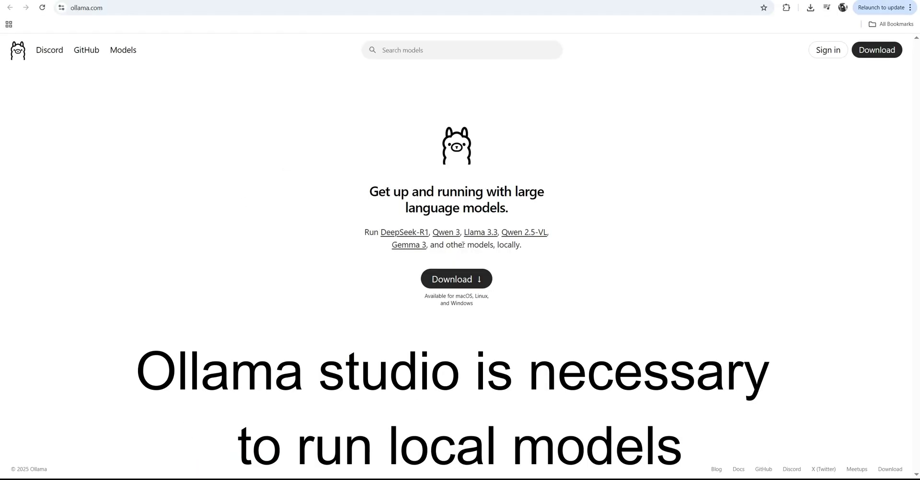
Step: Download Ollama from ollama.com and install it on this computer
left_click(453, 280)
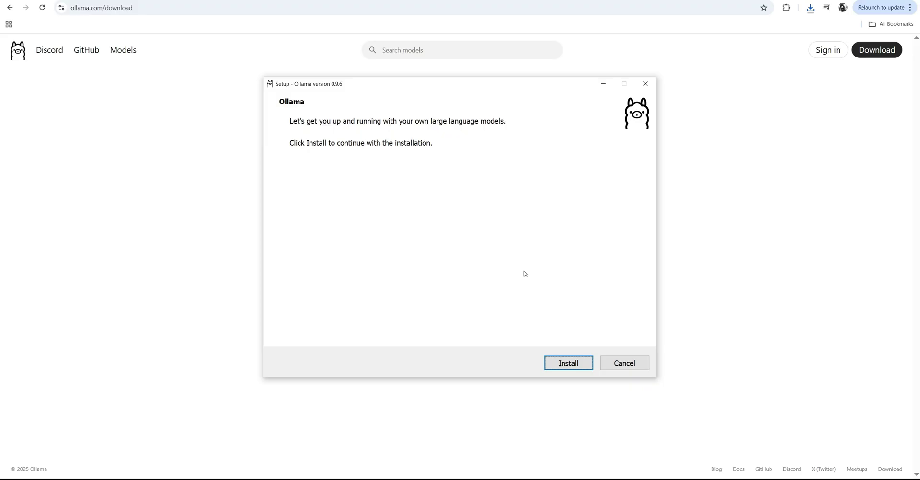
left_click(569, 363)
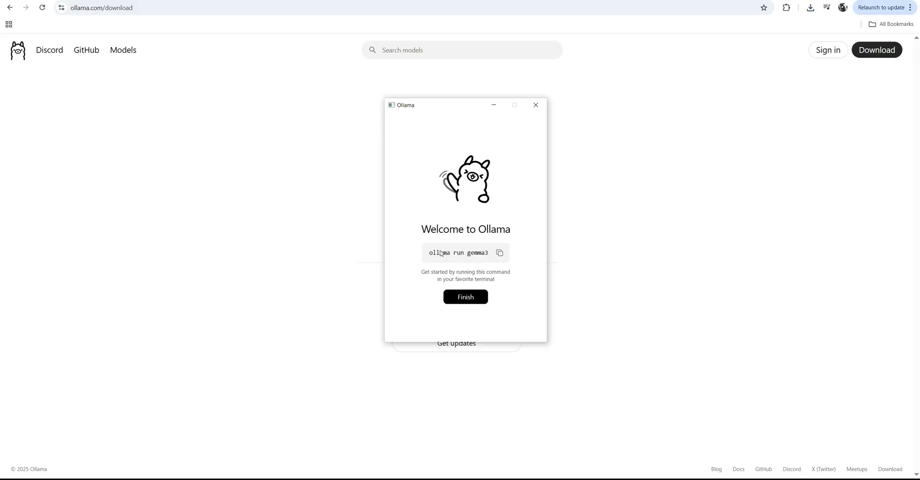
Step: Run "ollama run gemma3" in the Command Prompt to download the model, and finish the Ollama welcome dialog
left_click(500, 253)
key("super")
type("cmd")
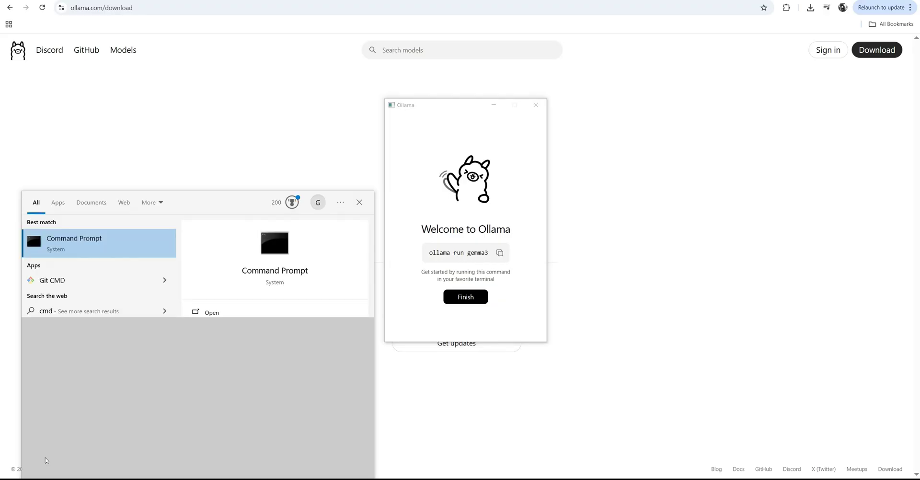
left_click(72, 240)
key("ctrl+v")
key("Return")
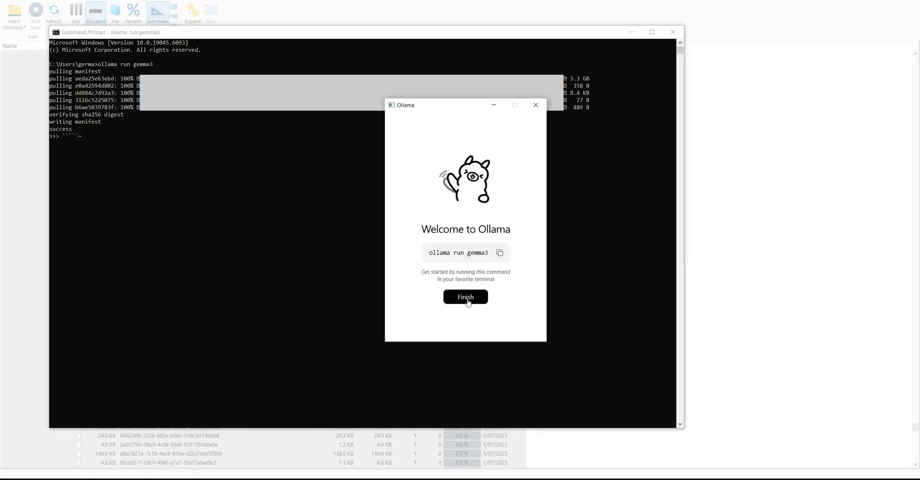
left_click(465, 298)
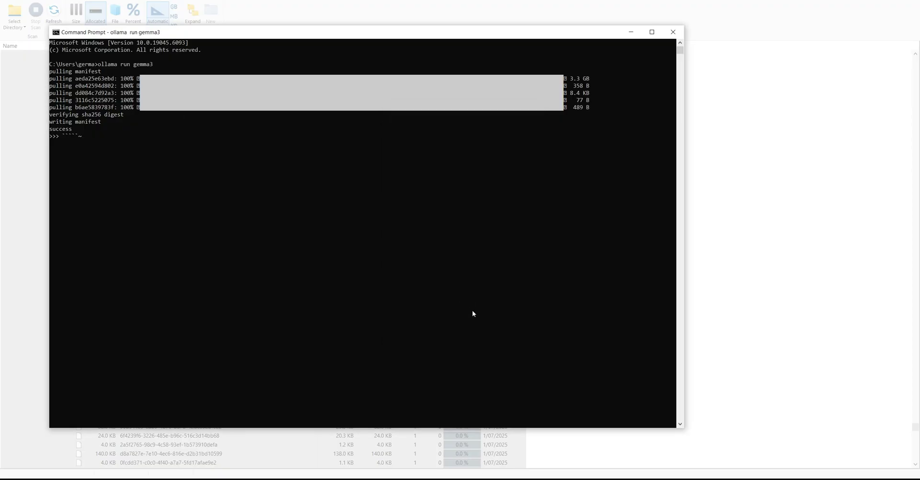
Step: Find Ollama among the background apps in the system tray and show its options
left_click(796, 479)
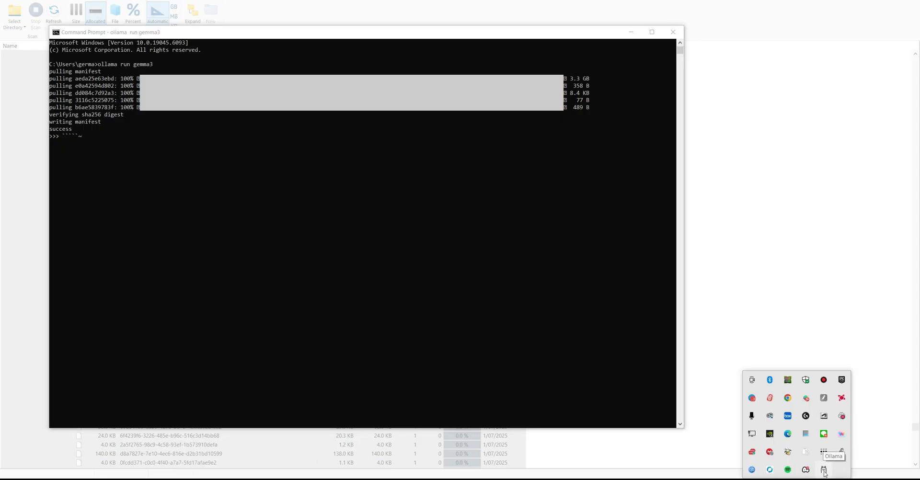
right_click(824, 474)
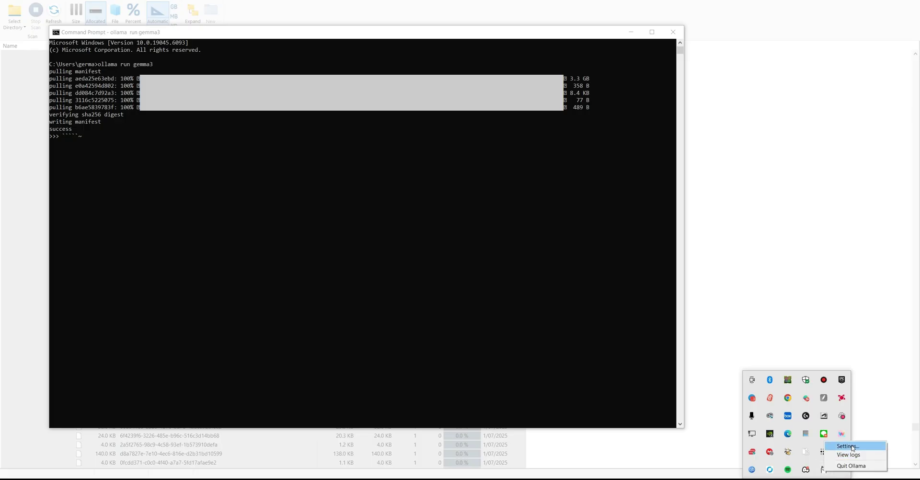
right_click(825, 475)
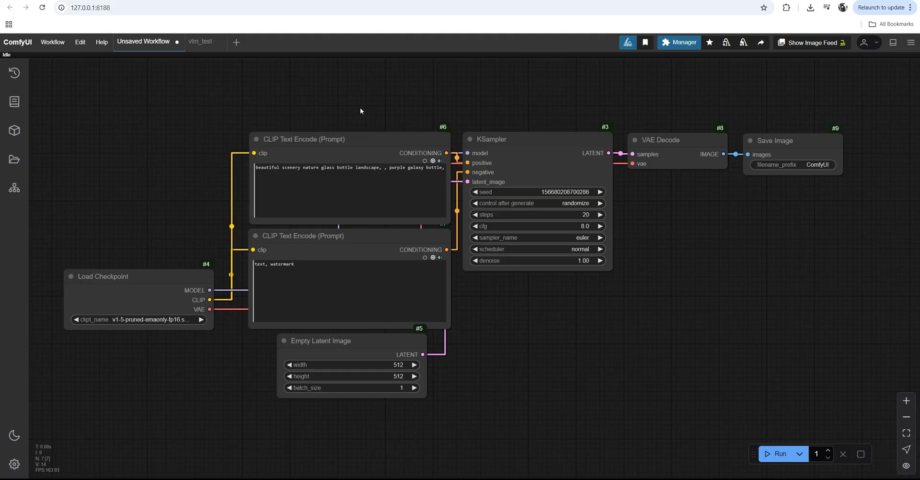
Step: Switch to ComfyUI and search the Custom Nodes Manager for "vlm"
left_click(679, 42)
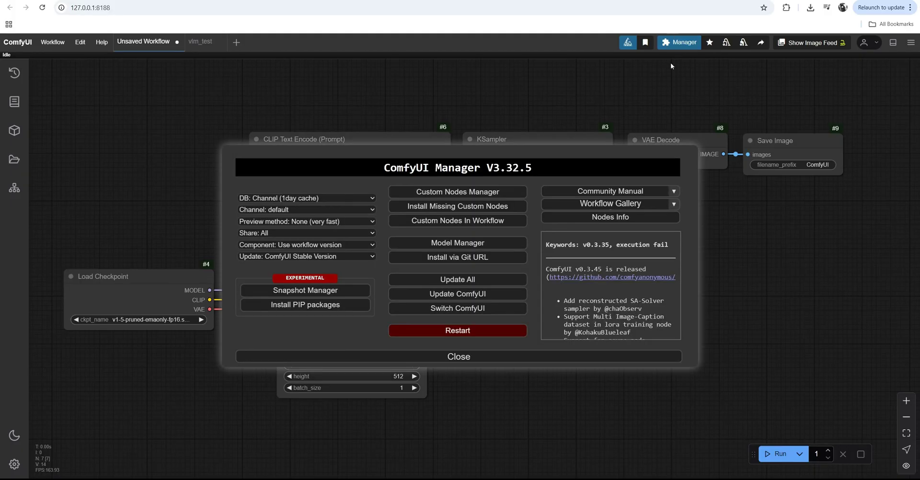
left_click(460, 198)
left_click(248, 99)
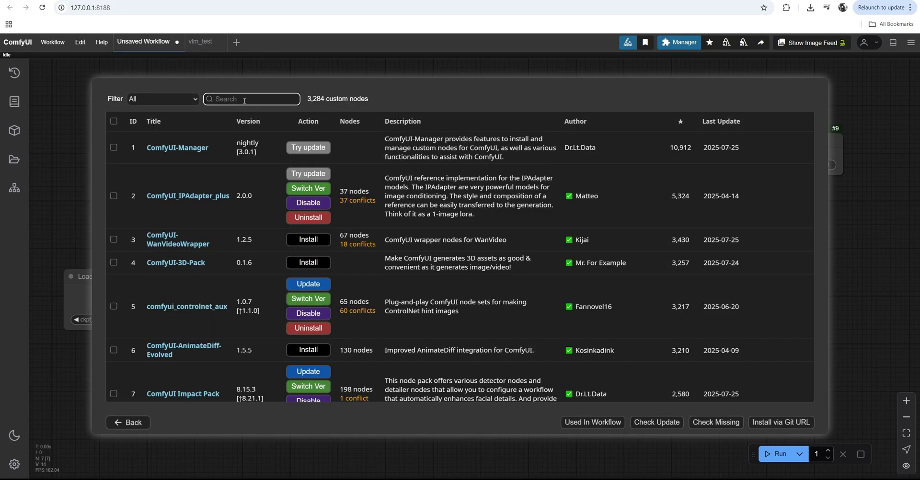
type("vlm")
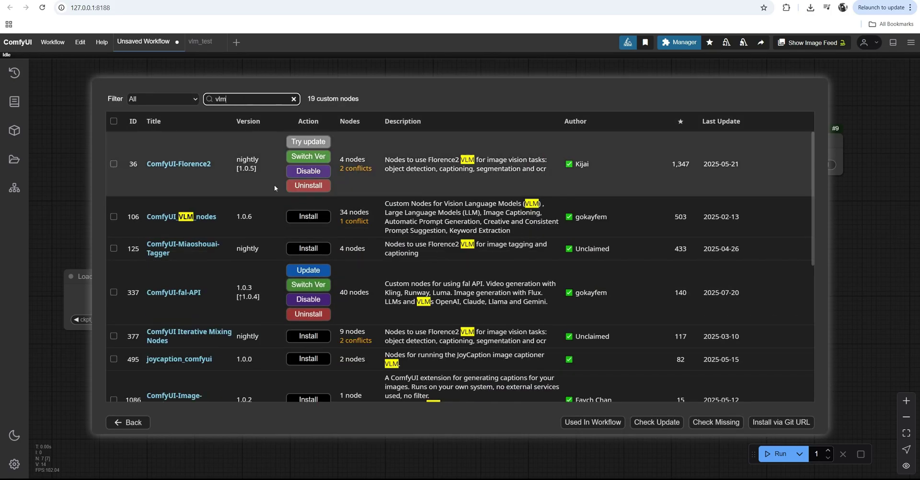
Step: Examine the descriptions of the available VLM custom node packs in the search results
scroll(311, 226, "down", 7)
scroll(309, 258, "up", 6)
scroll(310, 263, "up", 2)
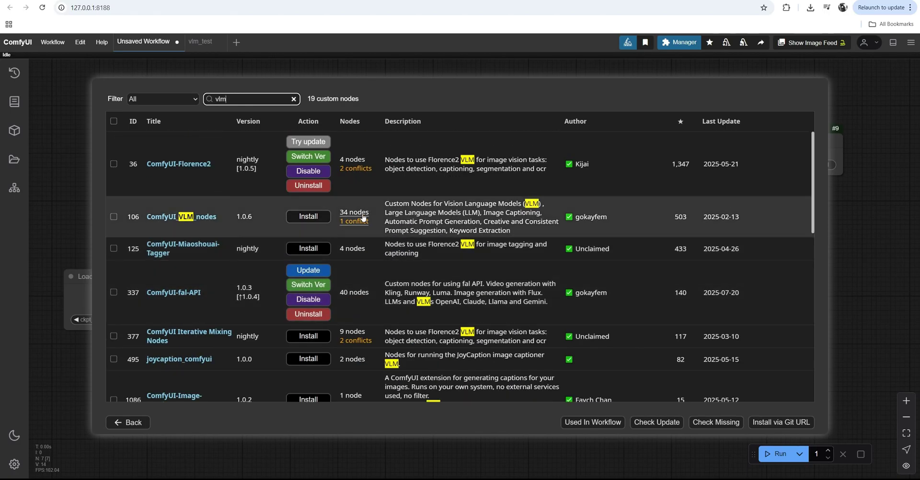
scroll(372, 260, "down", 3)
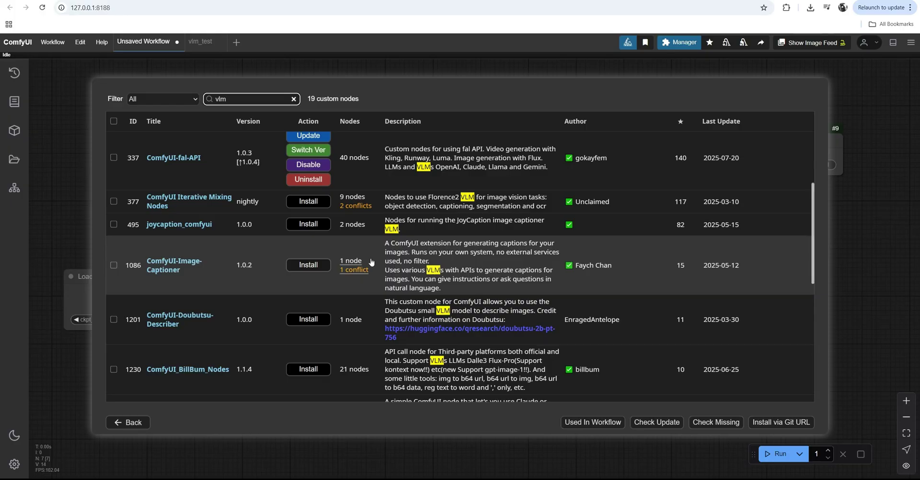
scroll(392, 297, "down", 3)
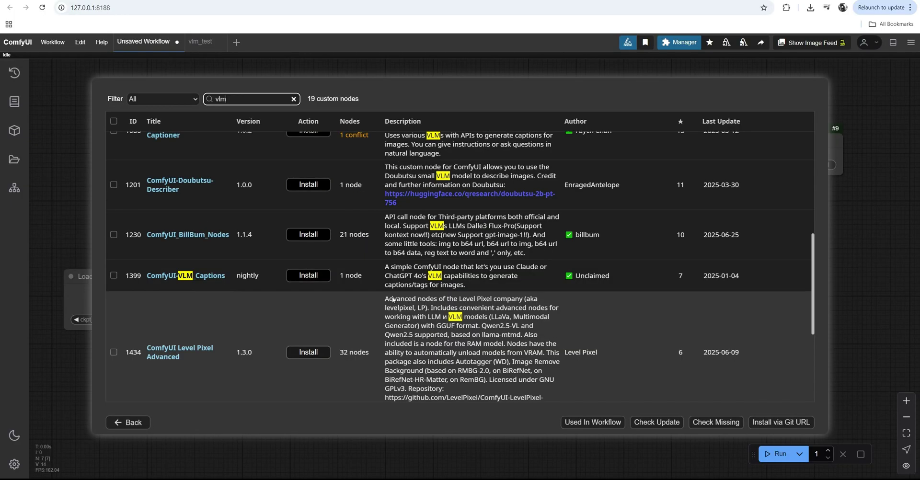
scroll(392, 297, "down", 4)
scroll(392, 297, "up", 8)
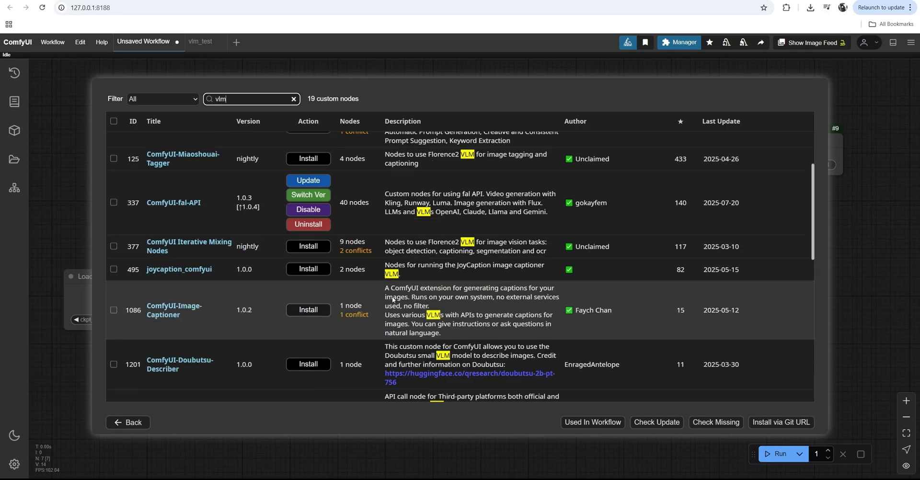
scroll(393, 300, "up", 2)
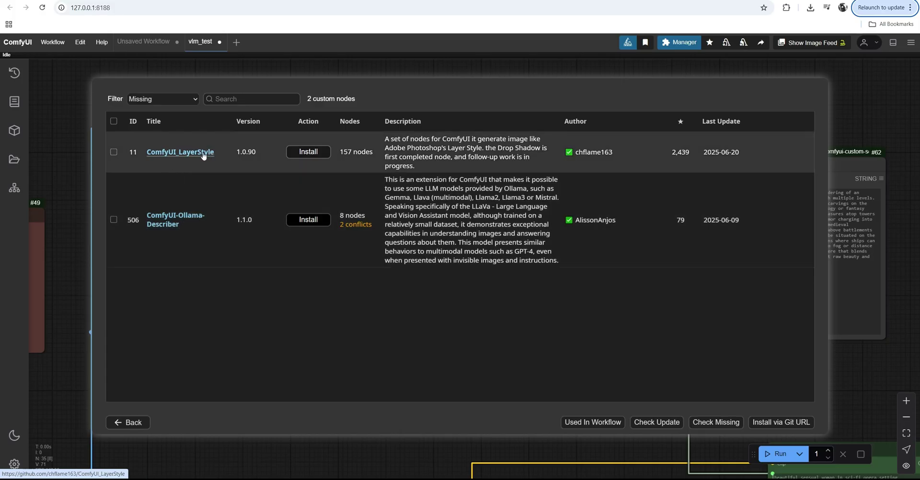
Step: Select both missing custom node packs, ComfyUI-Ollama-Describer and ComfyUI_LayerStyle
left_click(114, 219)
left_click(114, 152)
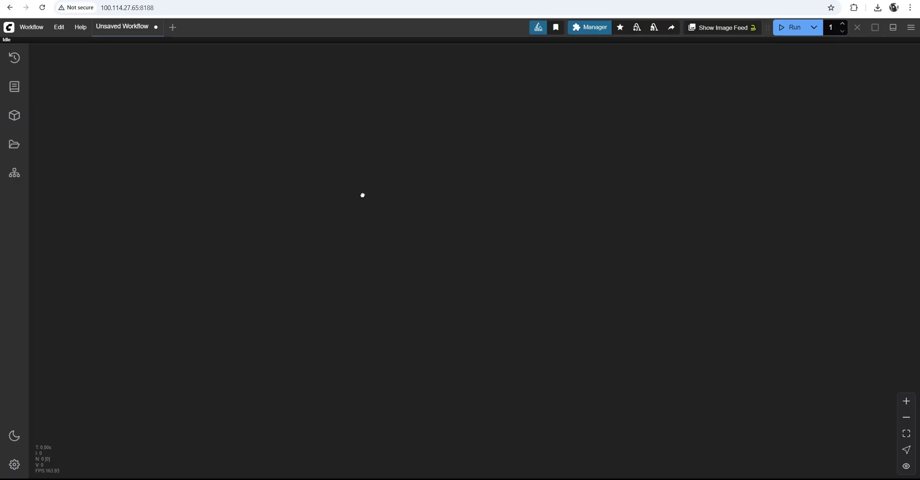
Step: Add an Ollama Text Describer node to the empty workflow canvas
double_click(362, 195)
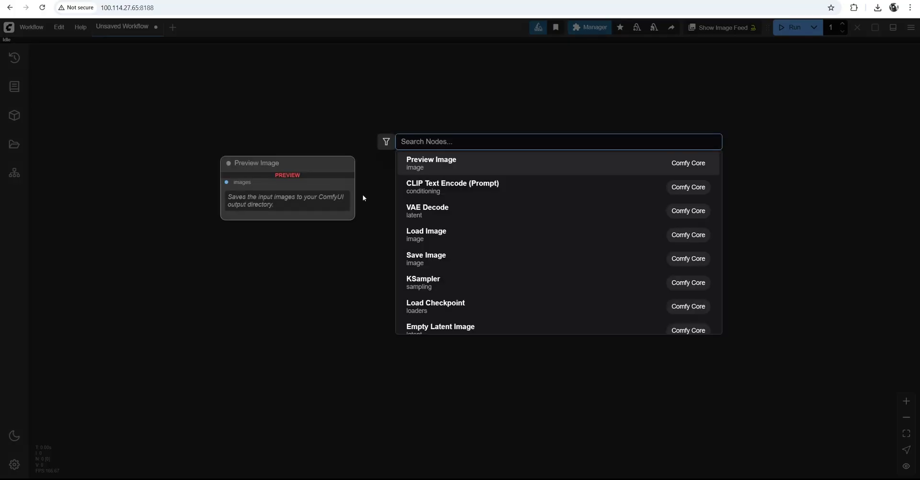
type("oll")
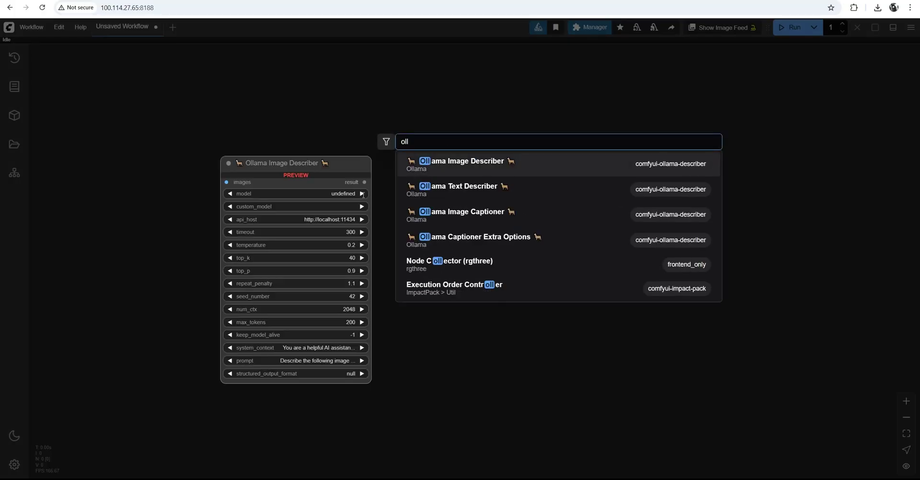
left_click(480, 194)
scroll(459, 249, "up", 10)
left_click_drag(634, 166, 641, 179)
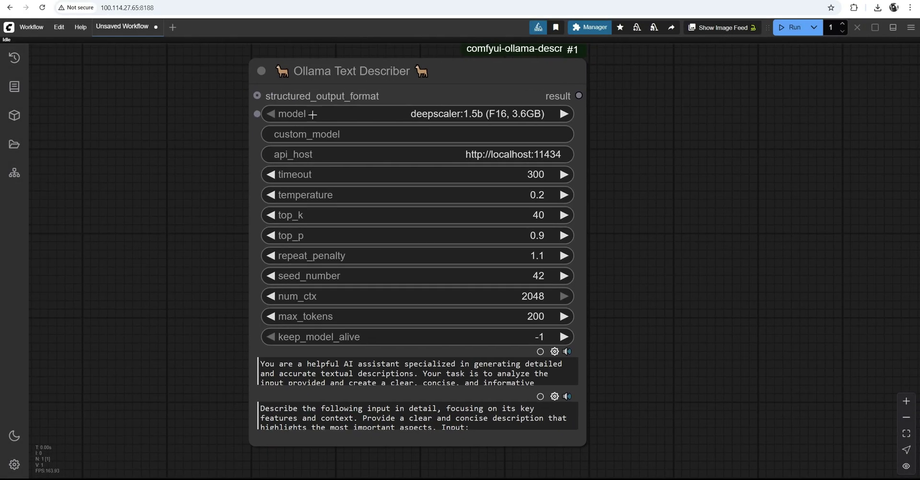
Step: Review the model choices of the Ollama Text Describer node and locate the model storage path in Ollama's settings
left_click(442, 117)
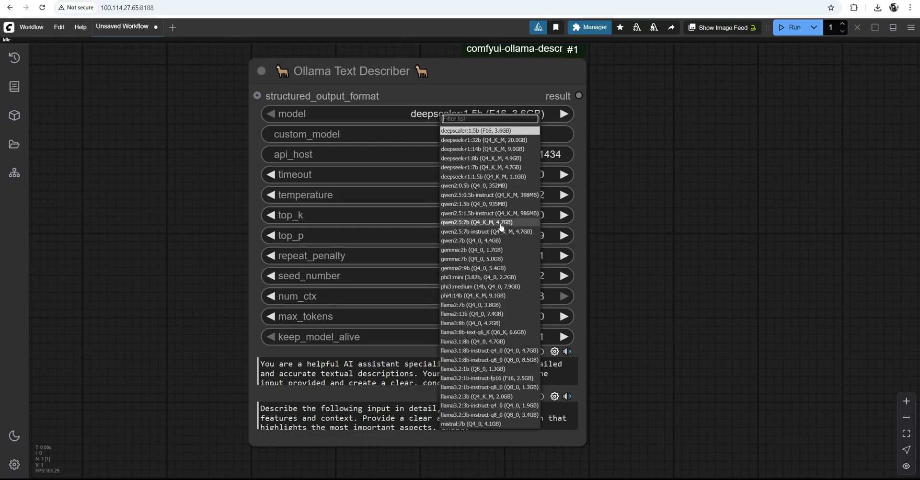
left_click_drag(273, 230, 171, 230)
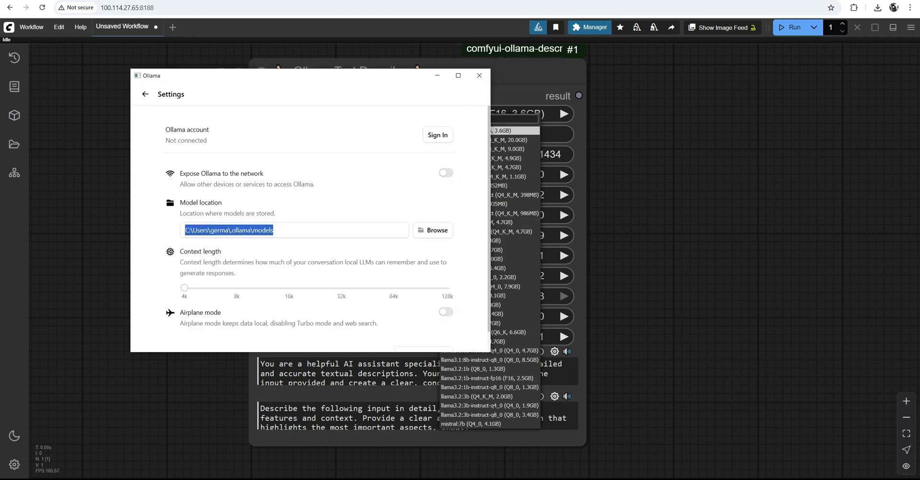
left_click(813, 479)
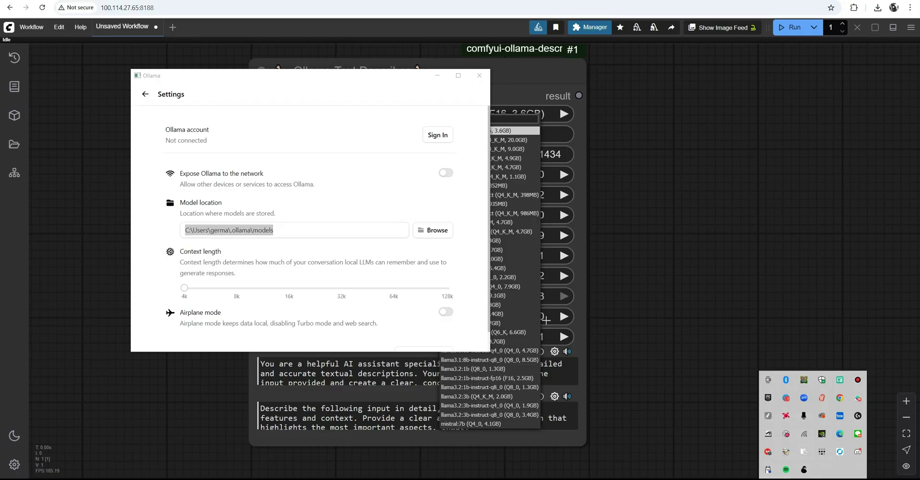
right_click(768, 471)
left_click(383, 210)
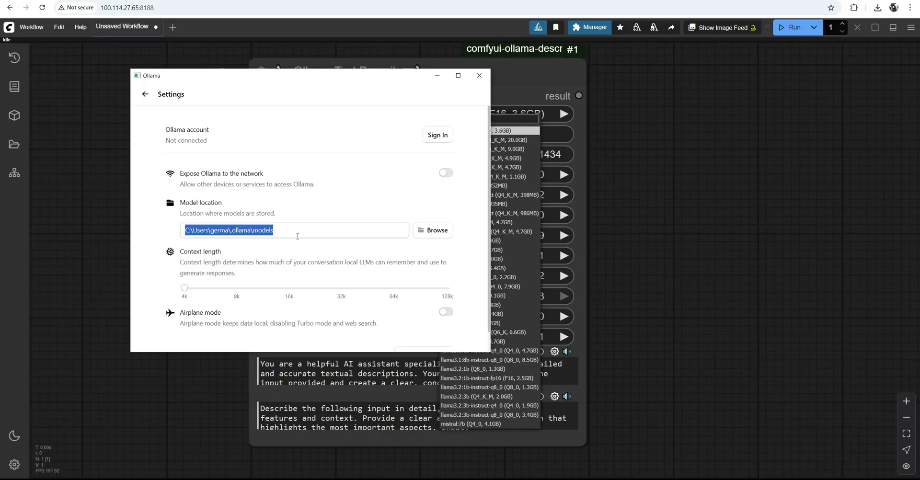
Step: Switch to File Explorer, examine the full names of the model files in the blobs folder, and return to ComfyUI
key("alt+Tab")
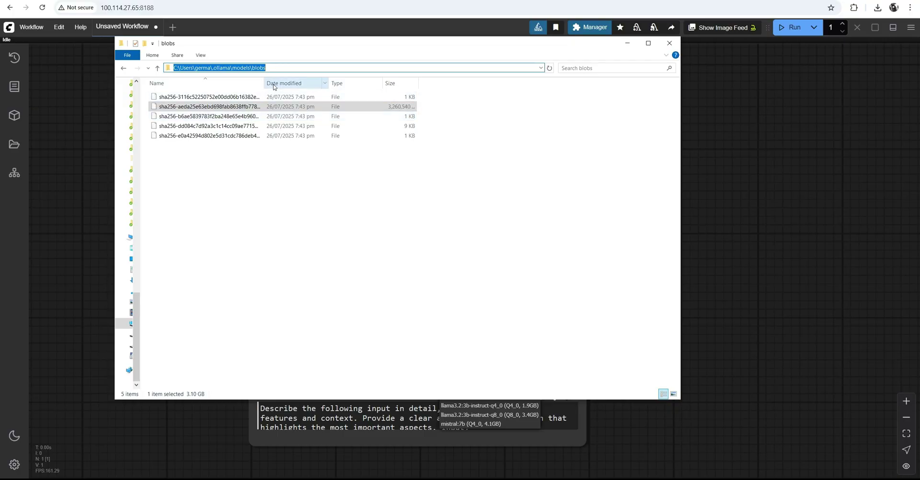
left_click_drag(264, 83, 382, 95)
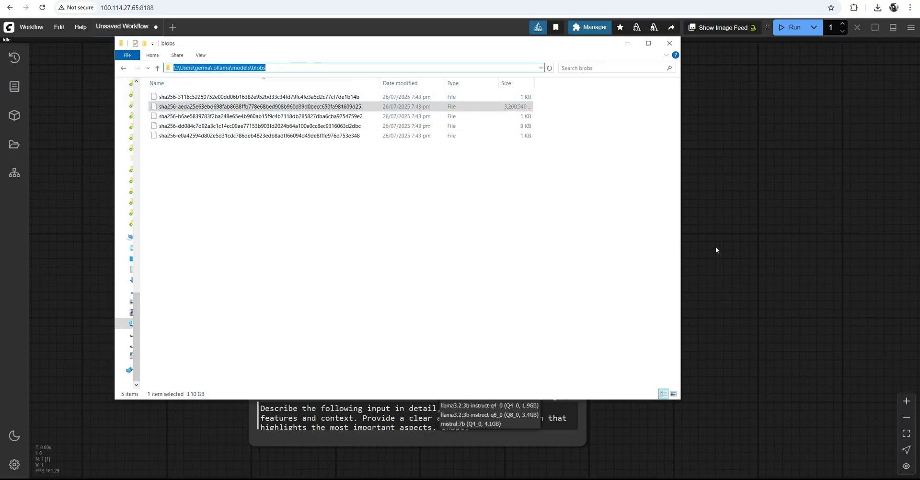
left_click(773, 219)
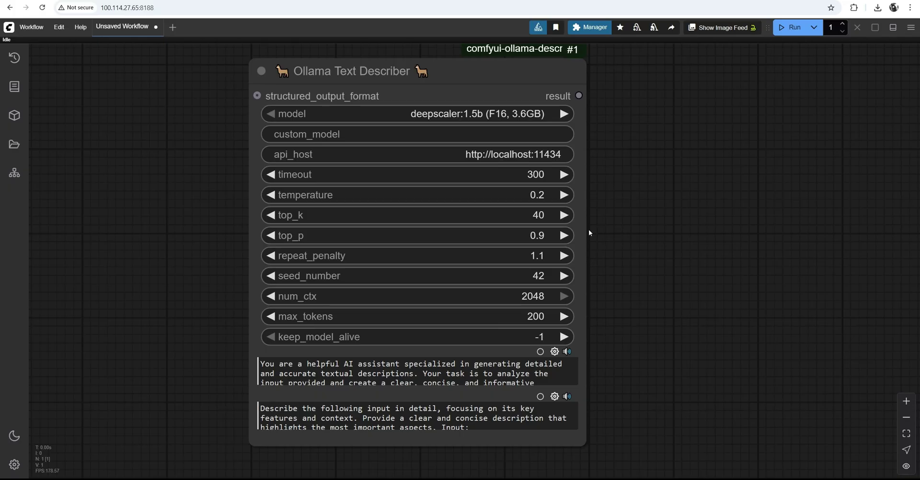
Step: Set the Ollama Text Describer's model to qwen2:0.5b (Q4_0, 352MB)
left_click(474, 115)
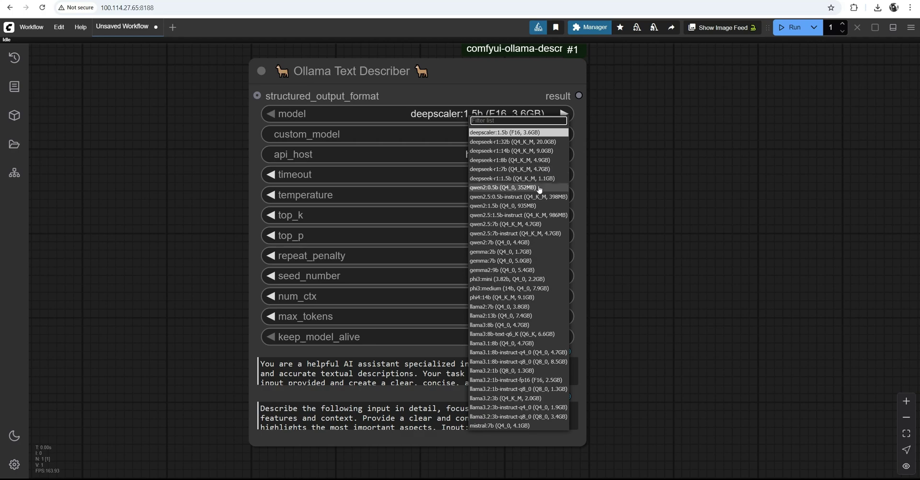
left_click(546, 188)
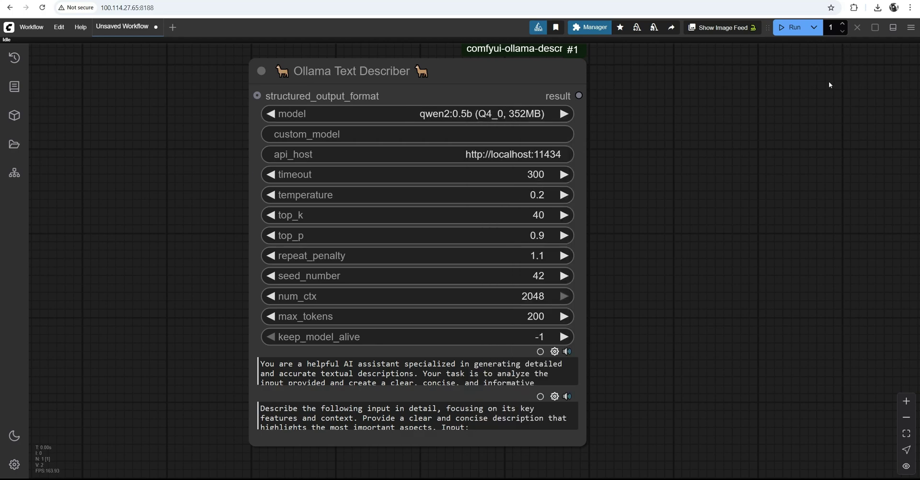
Step: Add a Preview Text Node beside the Ollama Text Describer and connect the describer's result output to its text input
scroll(684, 205, "down", 2)
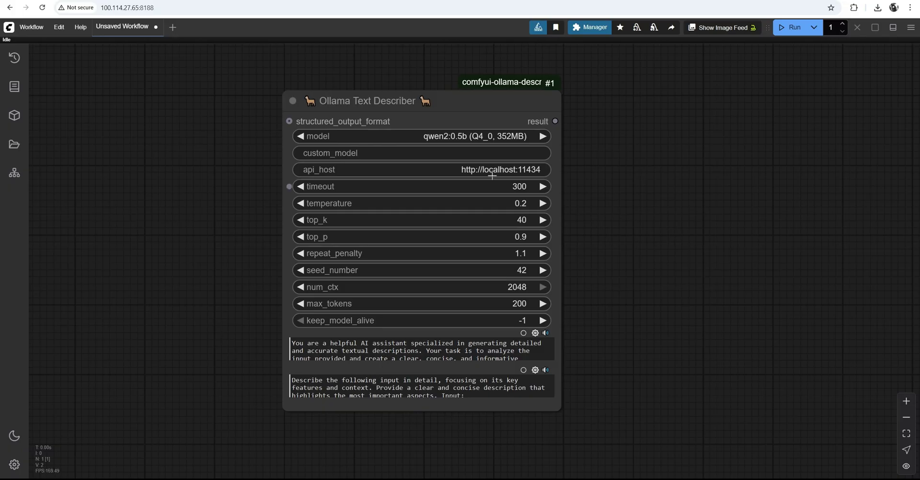
left_click_drag(743, 157, 679, 167)
left_click_drag(562, 168, 359, 194)
scroll(424, 237, "down", 4)
scroll(398, 255, "up", 2)
left_click_drag(407, 264, 520, 260)
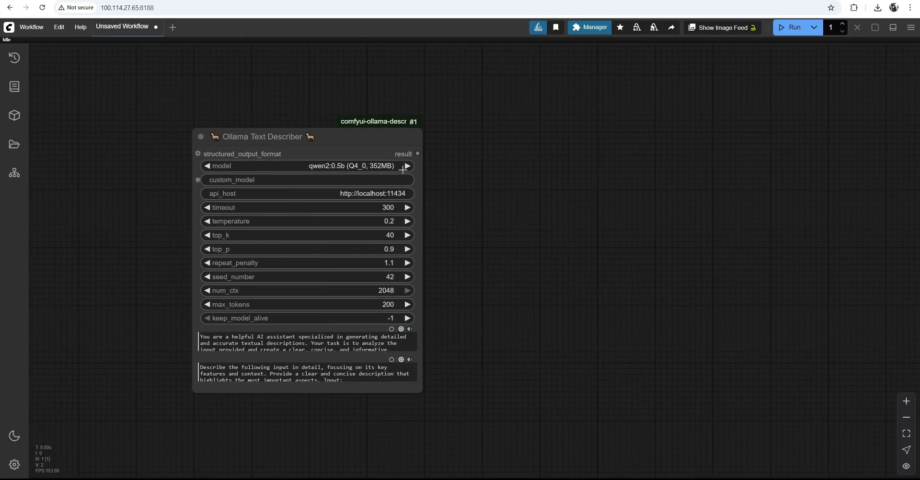
double_click(515, 162)
type("preview stri")
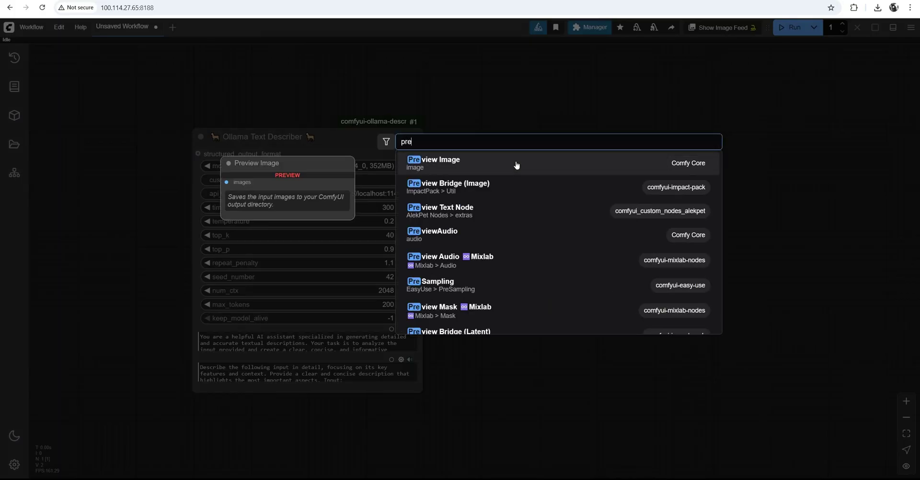
key("BackSpace")
key("BackSpace")
key("BackSpace")
key("BackSpace")
type("text")
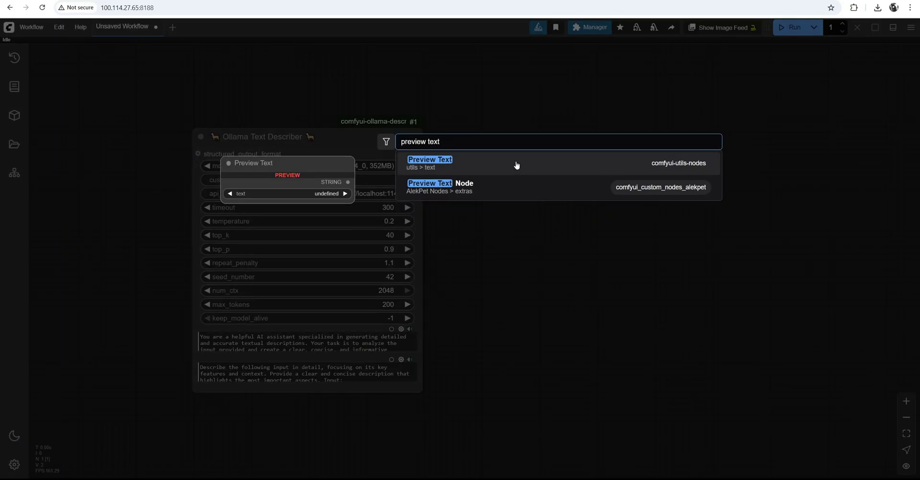
left_click(496, 192)
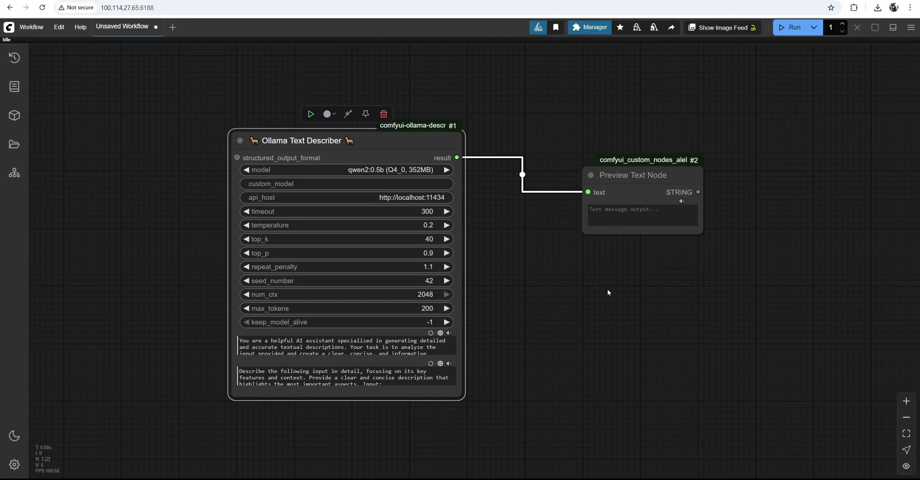
Step: Run the workflow with the default prompt and enlarge the Preview Text Node
key("ctrl+Return")
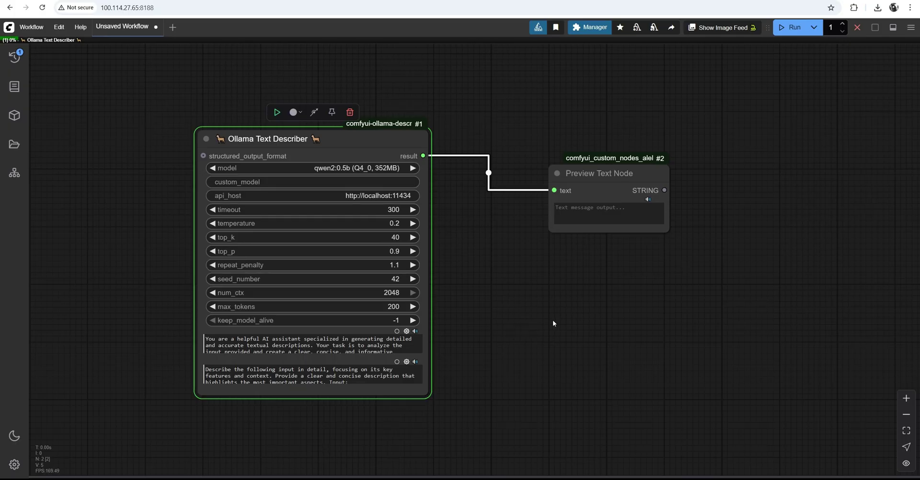
left_click_drag(659, 184, 692, 220)
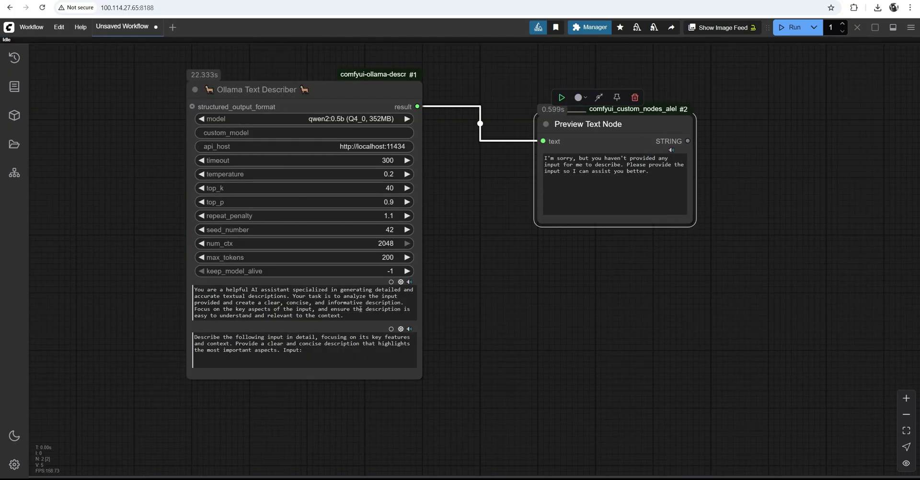
Step: Clear the Ollama Text Describer's system context and replace its prompt with "describe a grey box"
left_click_drag(355, 313, 205, 290)
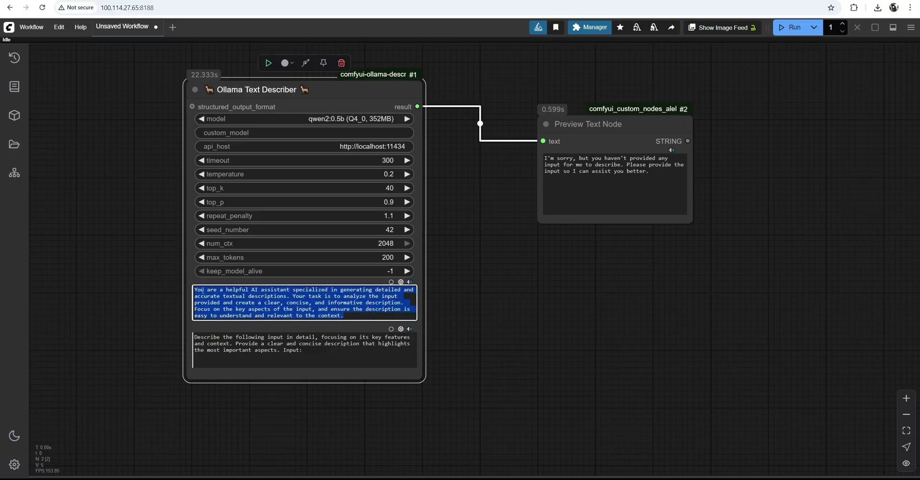
key("BackSpace")
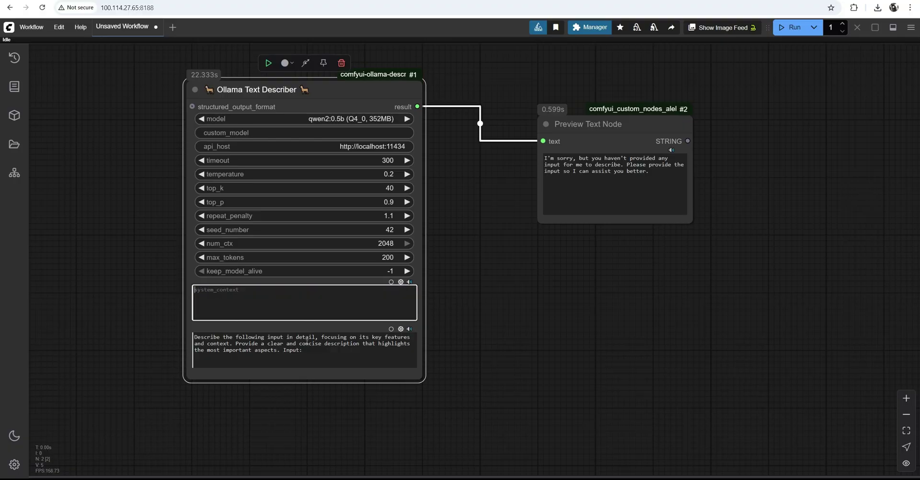
triple_click(320, 353)
type("de")
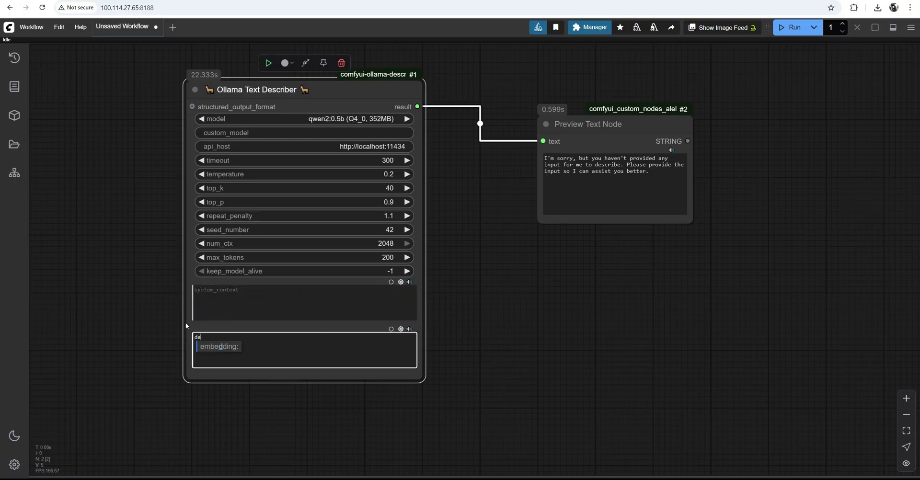
type("scribe a g")
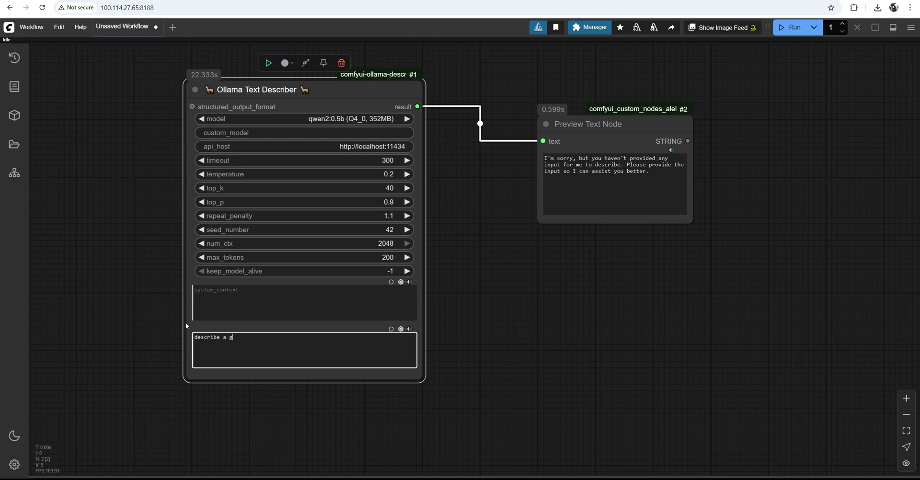
type("rey box")
Step: Run the workflow with the grey box prompt and compare the prompt with the generated text
key("ctrl+Return")
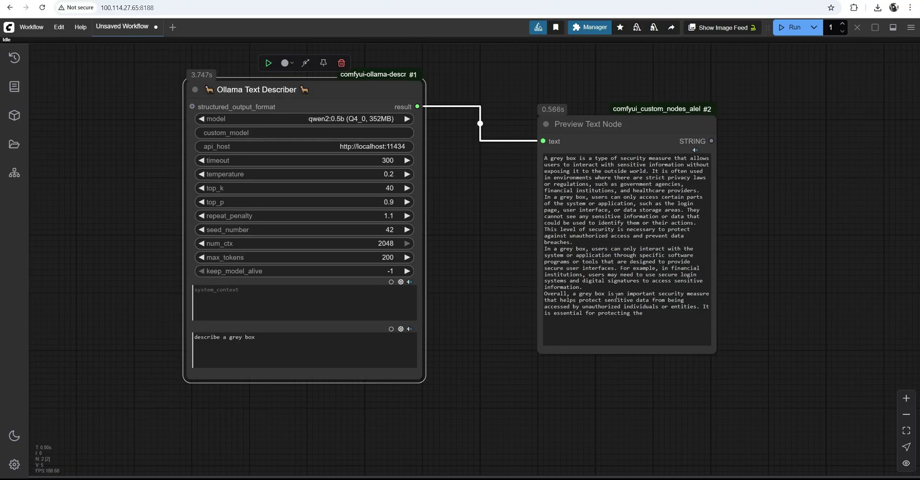
left_click(286, 339)
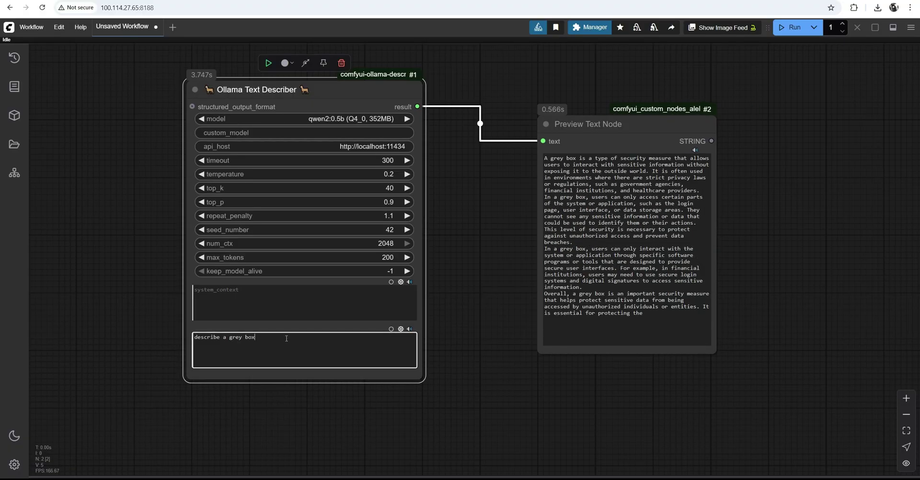
left_click_drag(286, 338, 186, 331)
left_click(220, 338)
left_click(599, 133)
left_click_drag(711, 150, 580, 175)
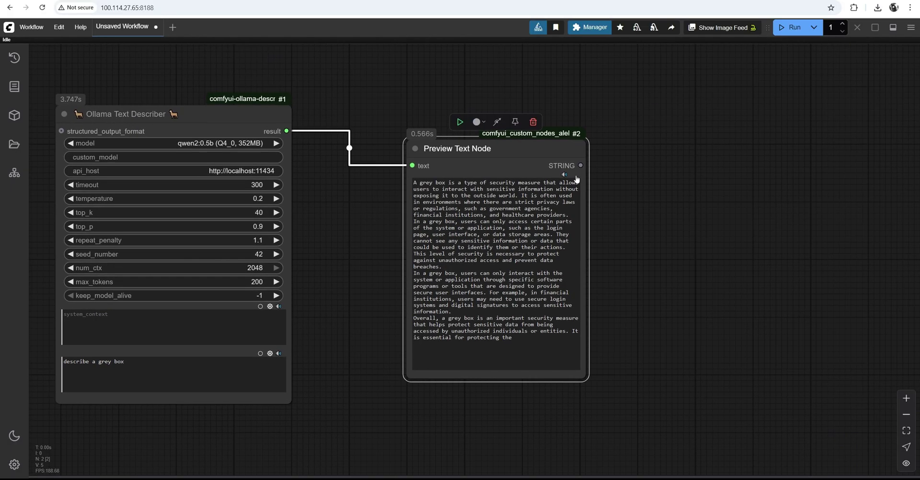
scroll(581, 175, "right", 3)
left_click_drag(501, 157, 774, 164)
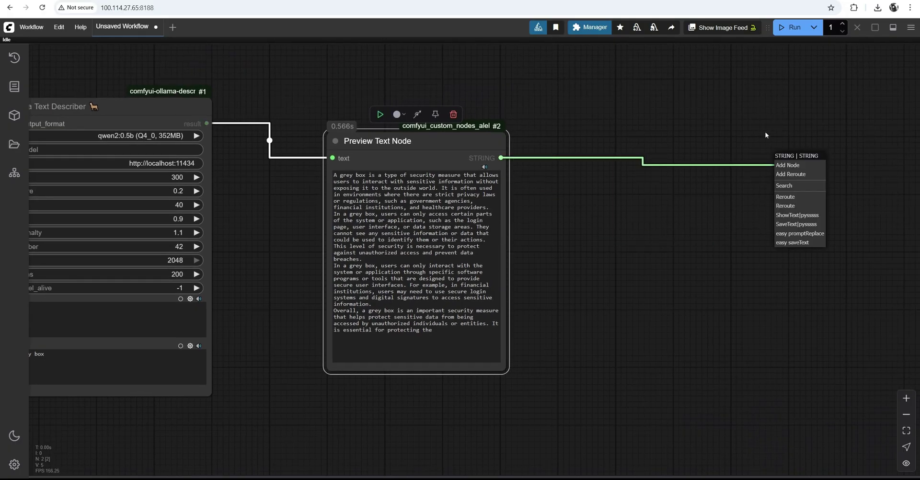
Step: Clear the text describer test from the canvas and add an Ollama Image Describer node
double_click(732, 119)
type("vlm")
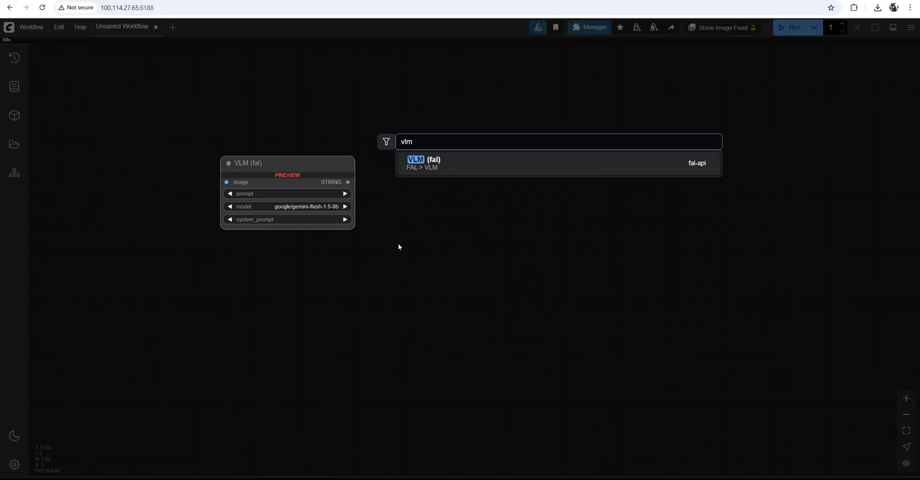
key("Return")
type("ollama")
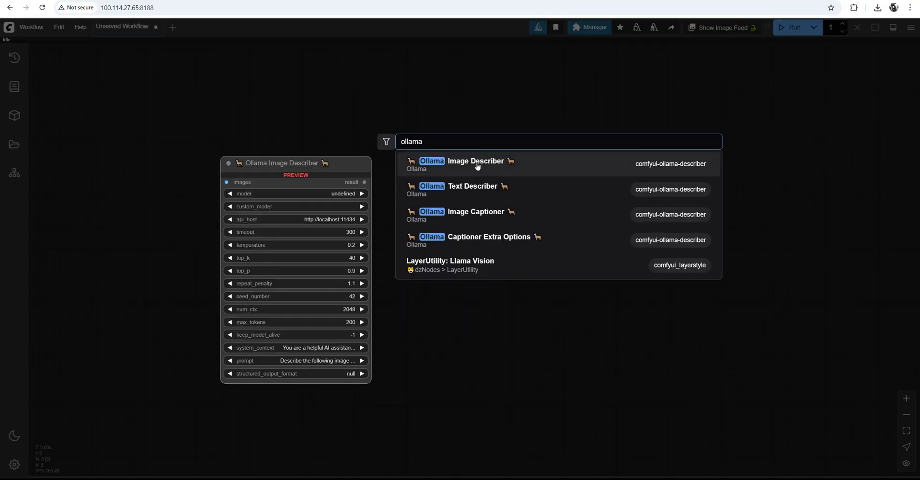
left_click(477, 166)
scroll(468, 129, "up", 4)
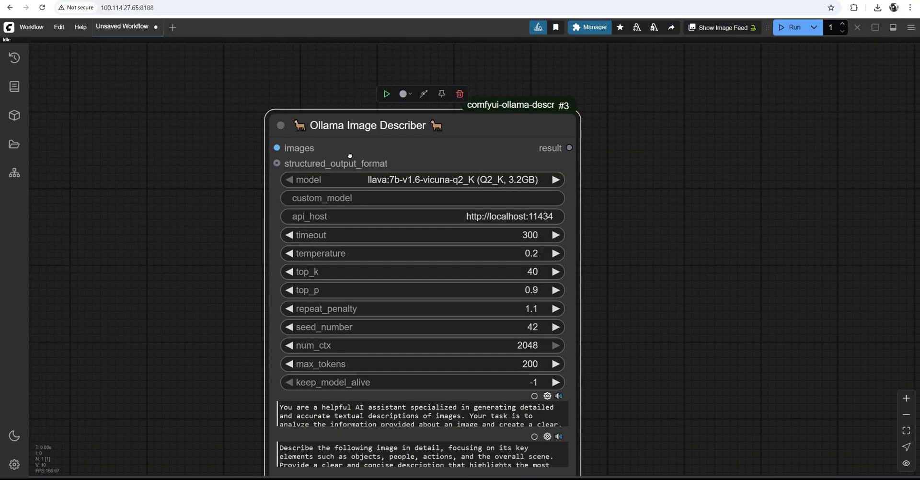
left_click_drag(436, 140, 361, 131)
scroll(361, 131, "down", 1)
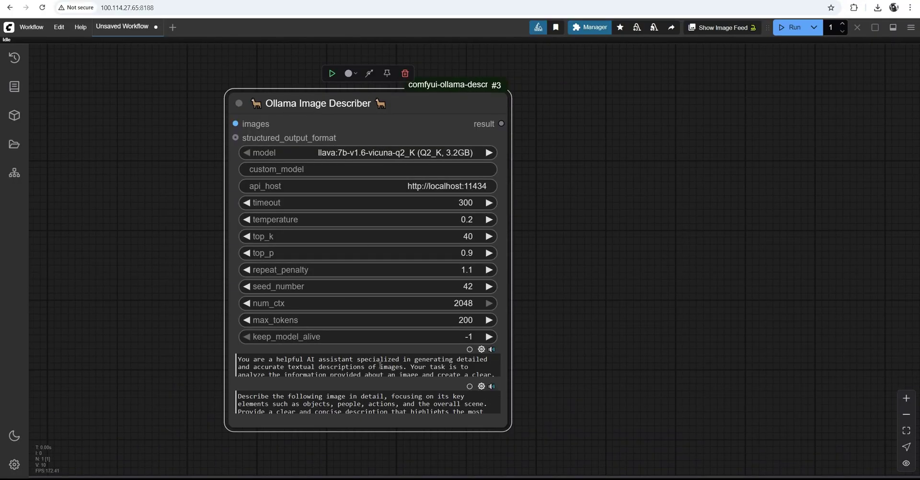
Step: Read through the default system context and enlarge the Ollama Image Describer node to give its text fields more room
left_click_drag(386, 346, 407, 237)
scroll(417, 254, "down", 2)
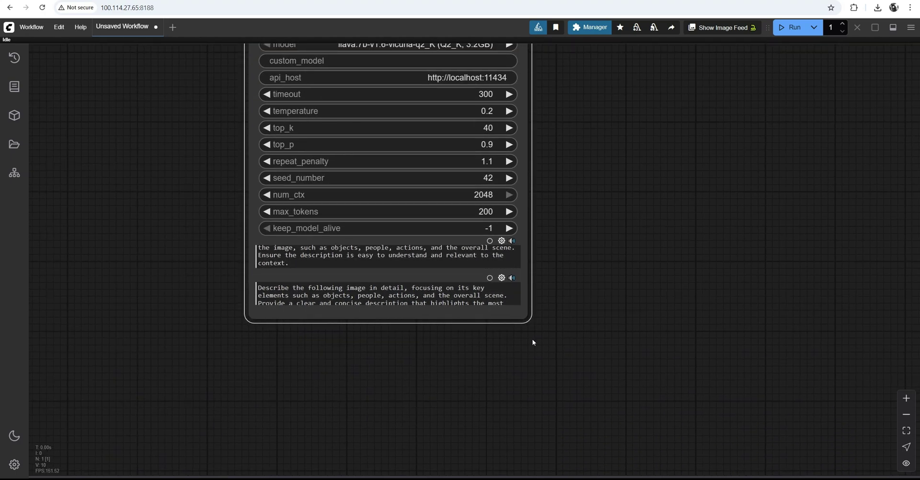
left_click_drag(525, 312, 565, 456)
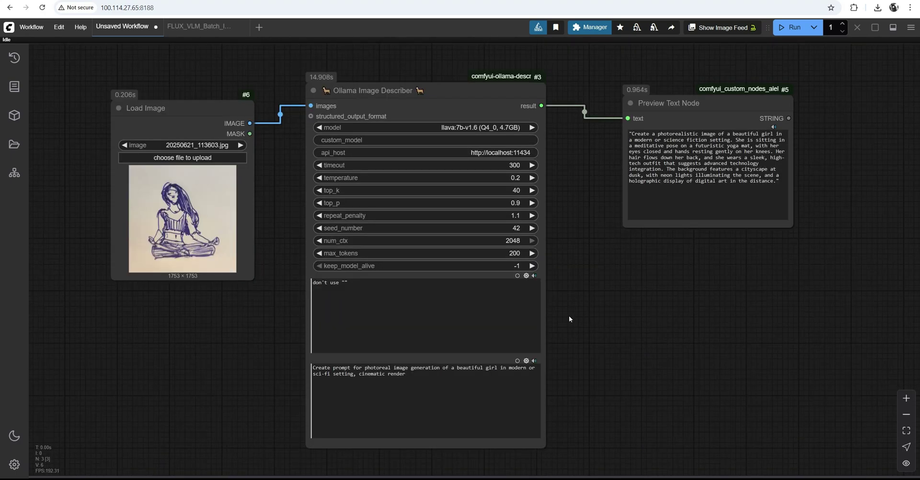
Step: Nudge the Load Image node slightly upward and check the model choice of the Ollama Image Describer
left_click_drag(190, 232, 188, 225)
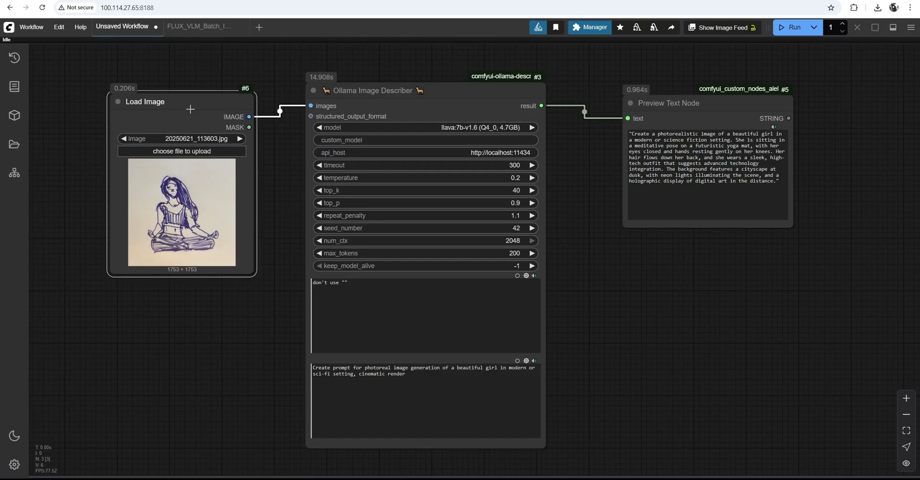
left_click(464, 128)
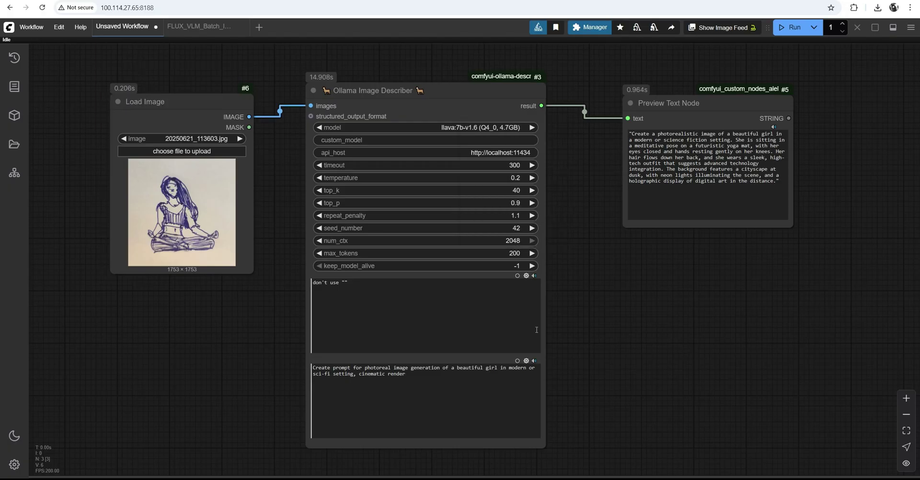
Step: Examine the system context and prompt texts of the Ollama Image Describer node up close
scroll(457, 365, "up", 5)
left_click_drag(345, 366, 445, 330)
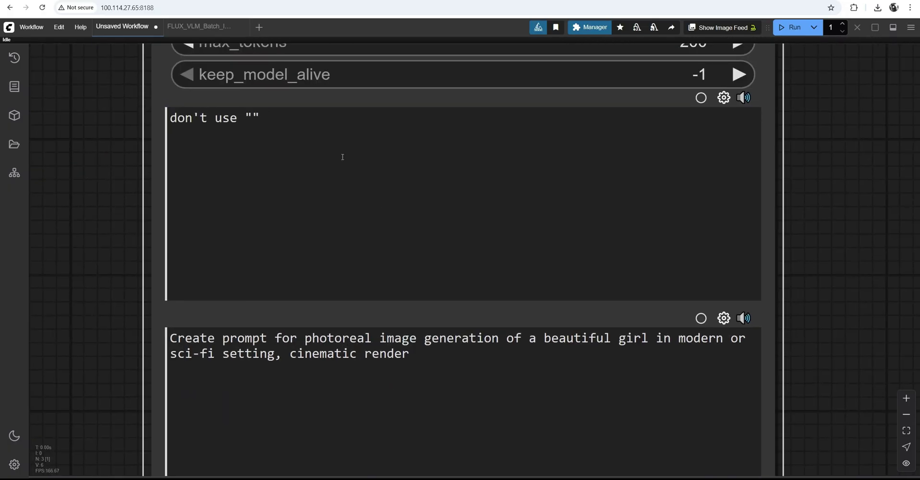
triple_click(300, 119)
left_click(265, 115)
left_click_drag(262, 116, 275, 186)
left_click(251, 123)
left_click(320, 182)
left_click(275, 187)
key("Tab")
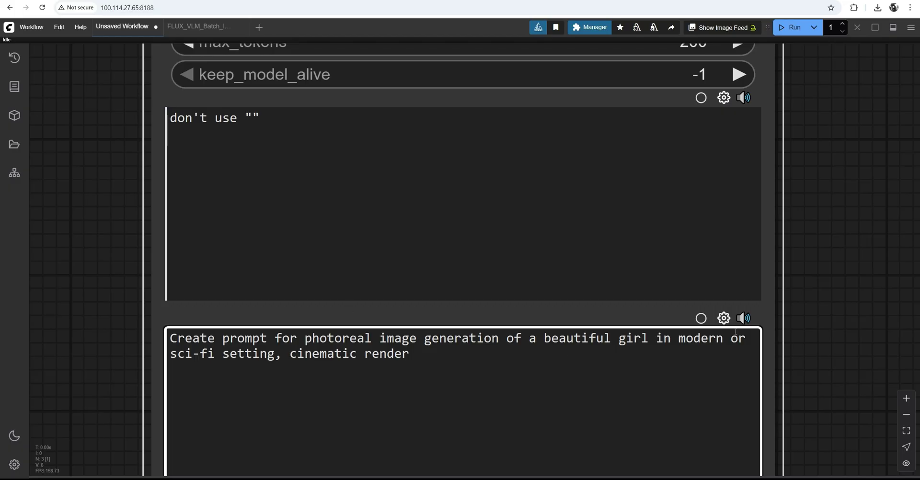
Step: Examine the generated prompt in the Preview Text Node alongside the loaded sketch and the describer's settings
left_click_drag(380, 242, 369, 280)
scroll(368, 280, "down", 6)
left_click_drag(653, 49, 376, 253)
scroll(376, 252, "up", 3)
scroll(446, 251, "up", 3)
left_click_drag(295, 160, 719, 293)
scroll(718, 293, "down", 5)
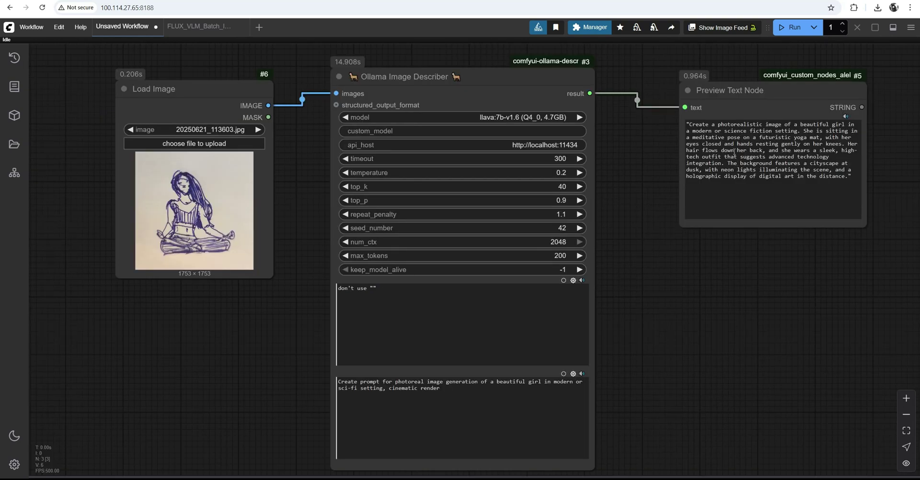
Step: Copy the text don't use "" from the describer's system context onto a new line below its prompt
triple_click(692, 122)
left_click(782, 255)
left_click(401, 294)
scroll(401, 294, "up", 2)
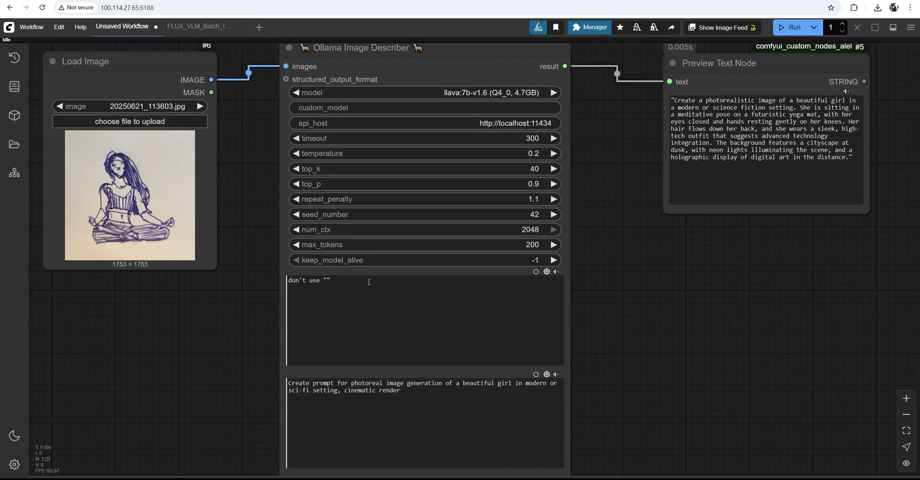
key("ctrl+a")
key("ctrl+c")
left_click(420, 399)
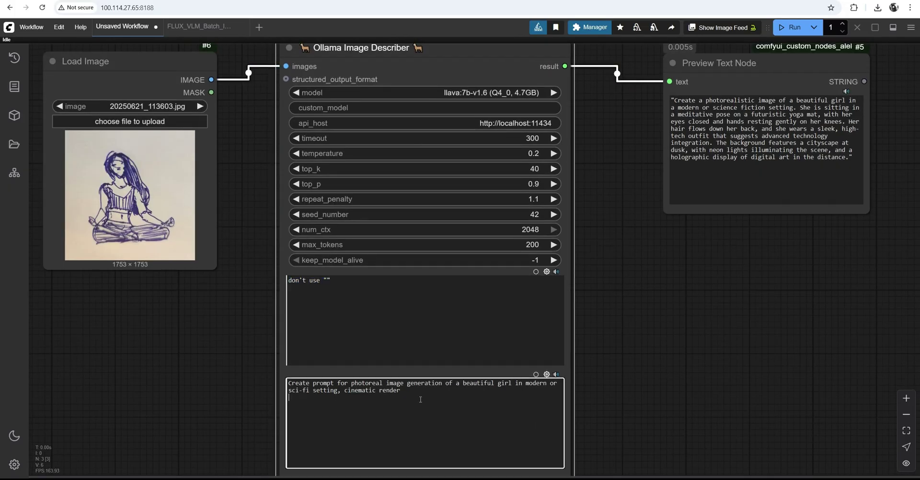
key("Return")
key("ctrl+v")
Step: Clear the system context of the Ollama Image Describer and run the workflow
left_click(366, 300)
key("ctrl+a")
key("BackSpace")
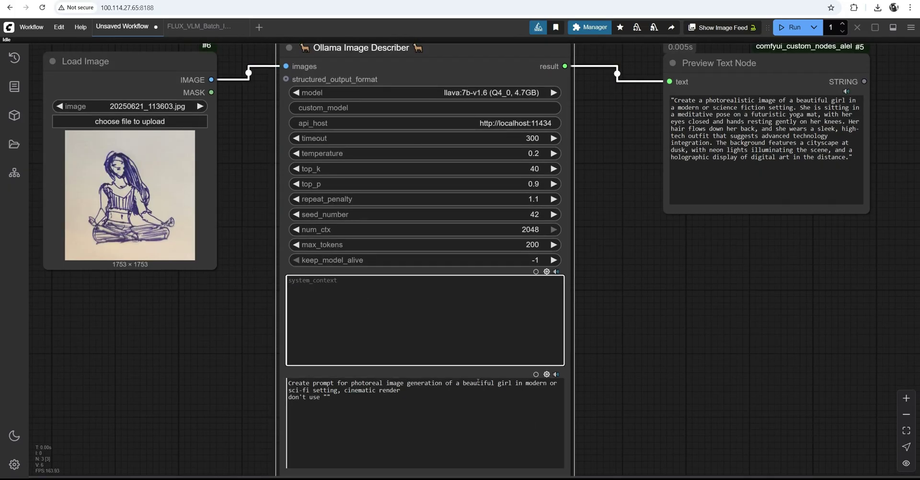
left_click(421, 414)
key("ctrl+Return")
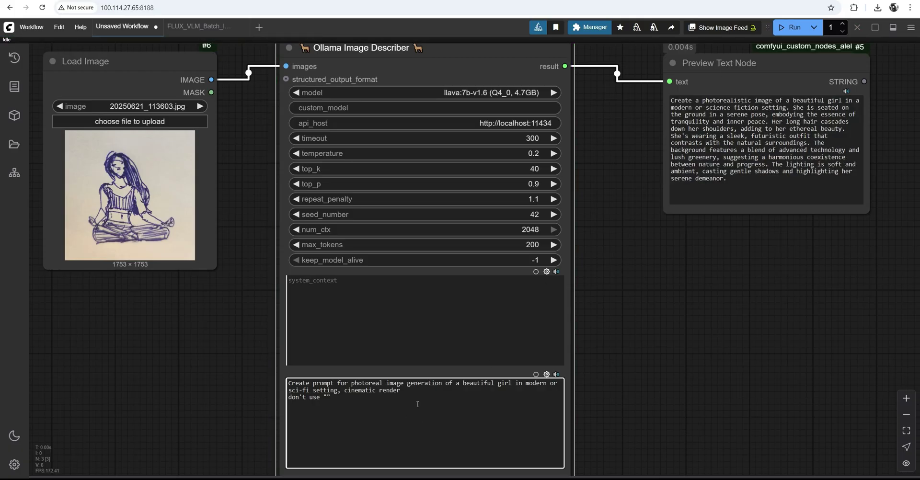
Step: Check the don't use "" line in the prompt and the models available to the Ollama Image Describer
left_click_drag(345, 398, 284, 399)
left_click_drag(686, 249, 672, 252)
left_click(496, 97)
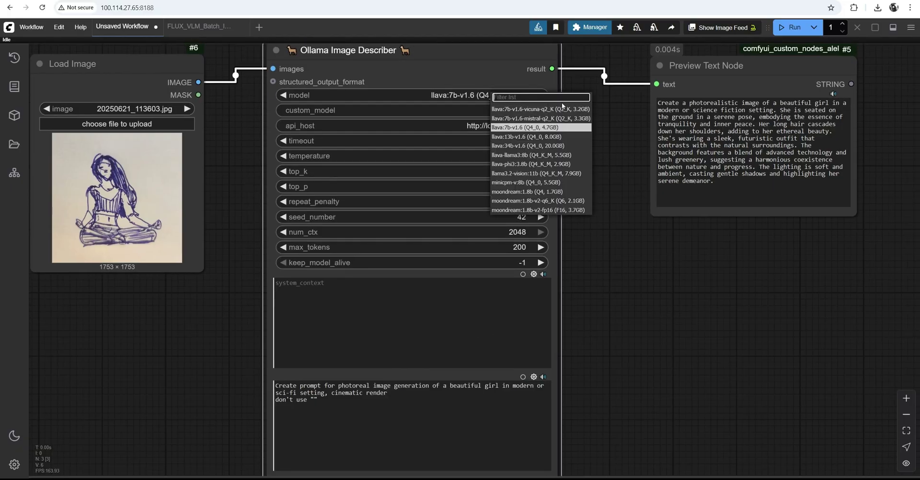
left_click(766, 192)
Step: Read through the newly generated prompt in the Preview Text Node
left_click_drag(768, 230, 624, 255)
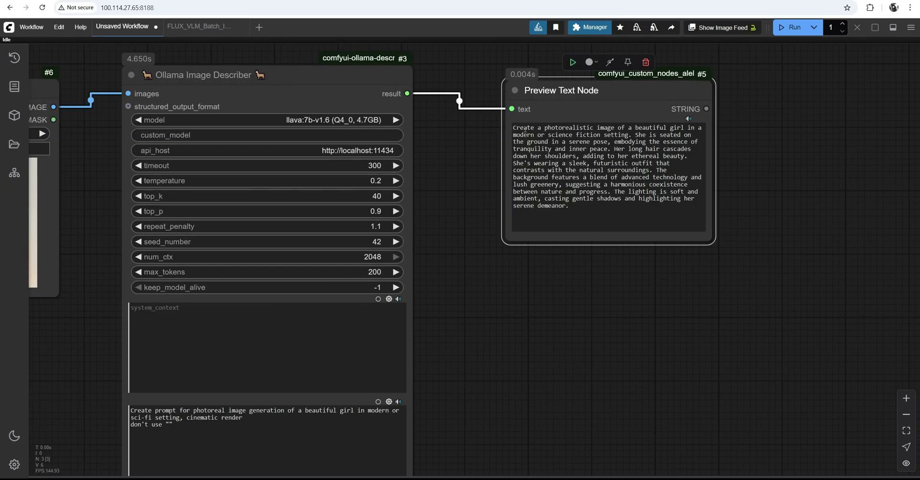
left_click_drag(521, 127, 560, 163)
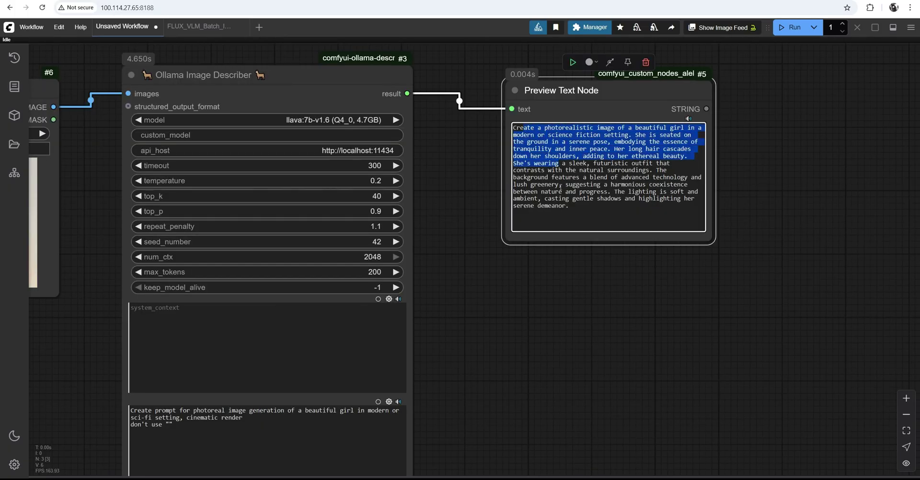
left_click(567, 179)
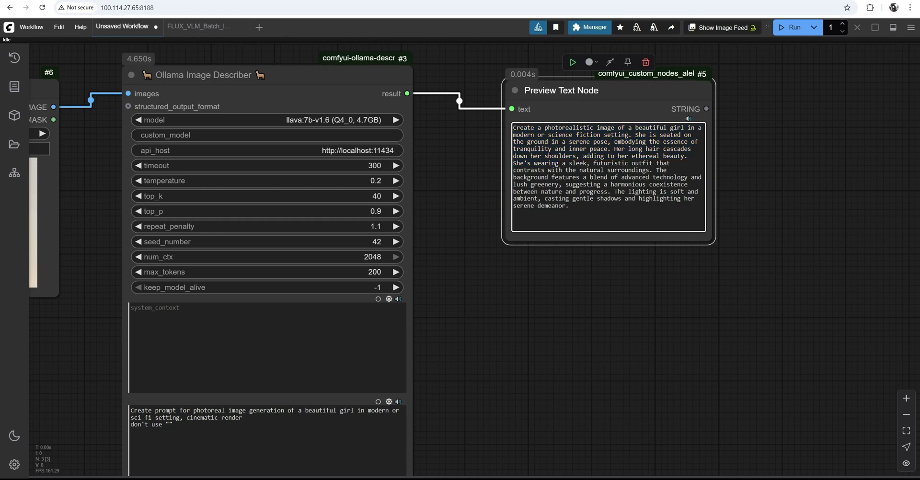
left_click_drag(524, 177, 564, 194)
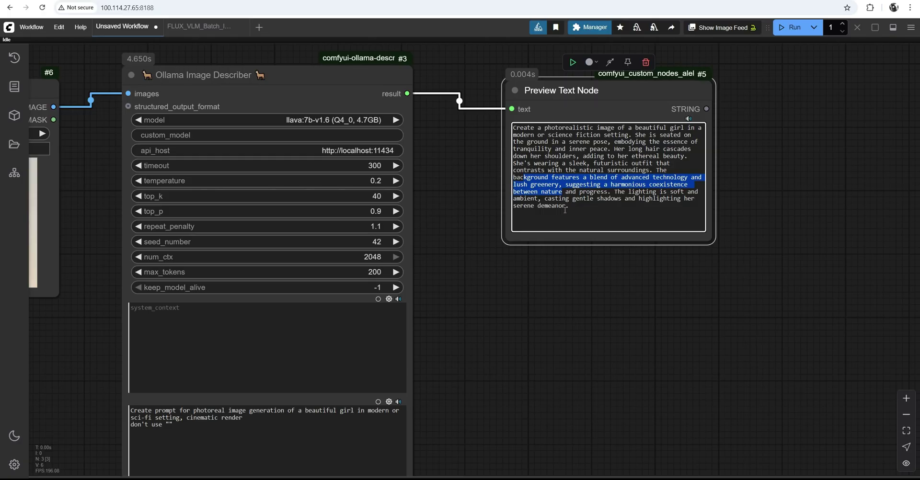
Step: Set keep_model_alive of the Ollama Image Describer to 0
left_click_drag(443, 283, 603, 274)
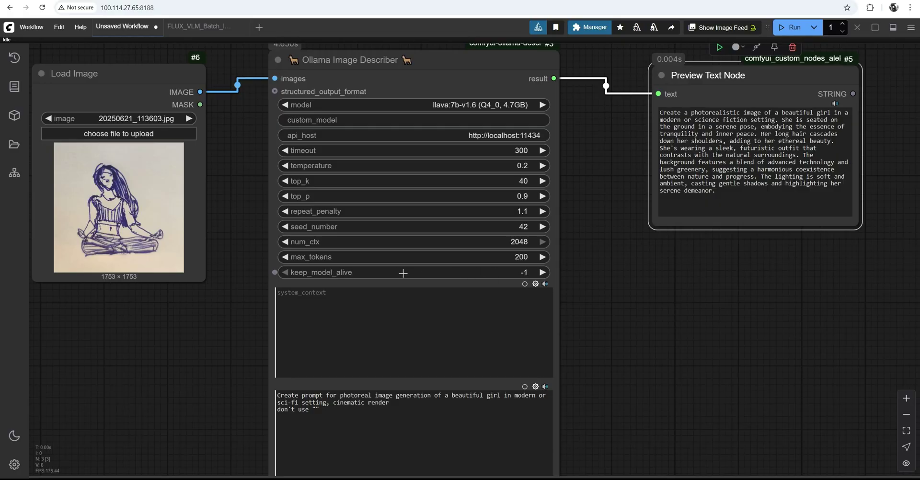
scroll(401, 274, "up", 1)
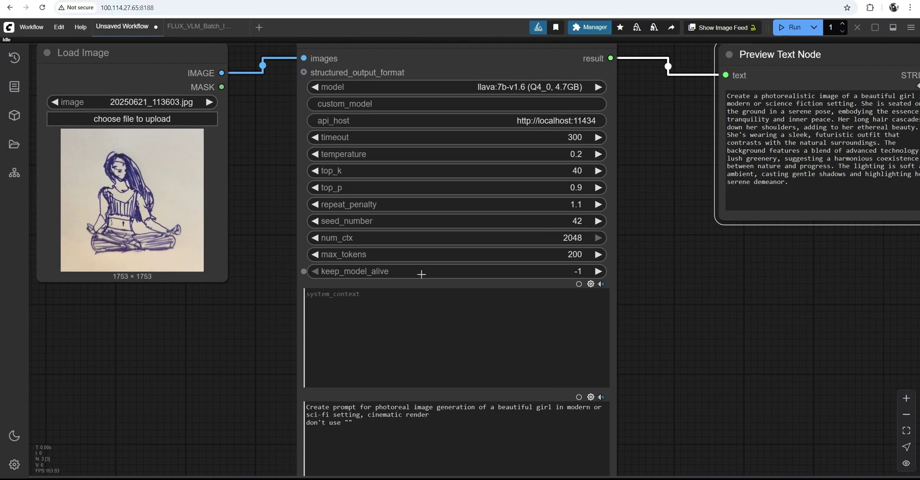
scroll(422, 276, "right", 1)
left_click(439, 270)
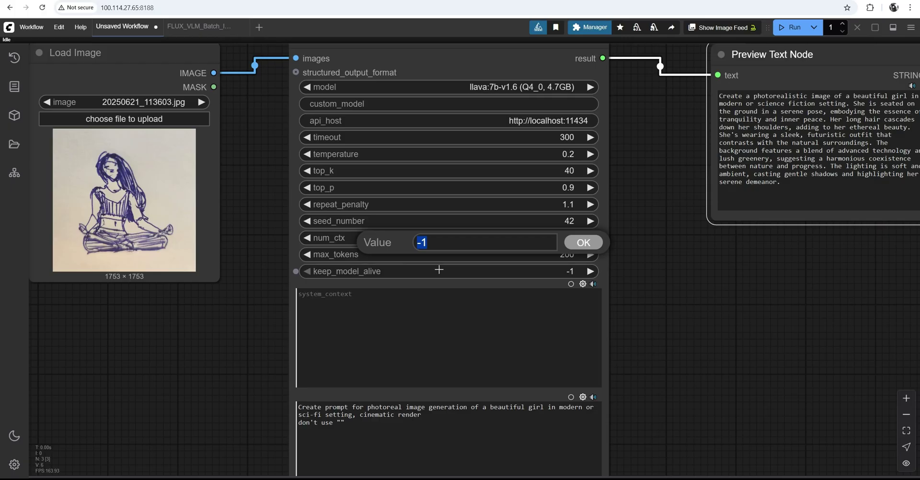
type("0")
key("Return")
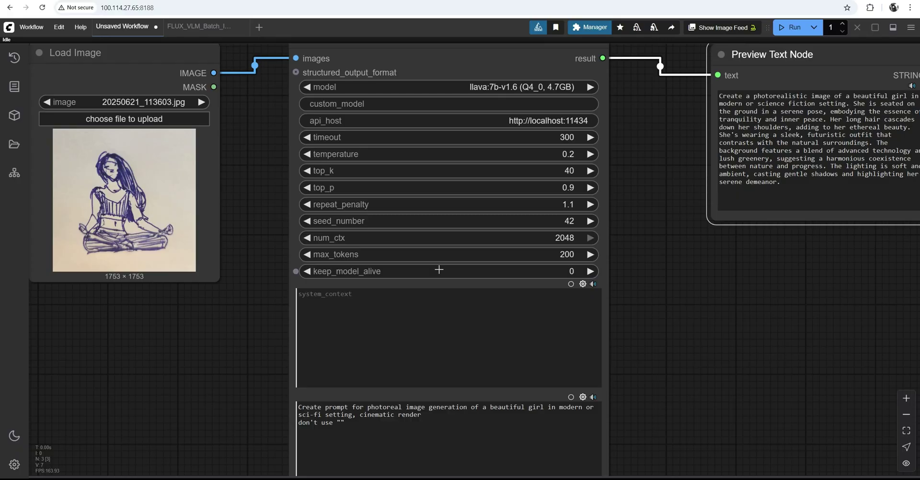
Step: Switch the describer's keep_model_alive to -1 and back to 0
left_click(439, 270)
type("-1")
key("Return")
left_click(483, 272)
type("0")
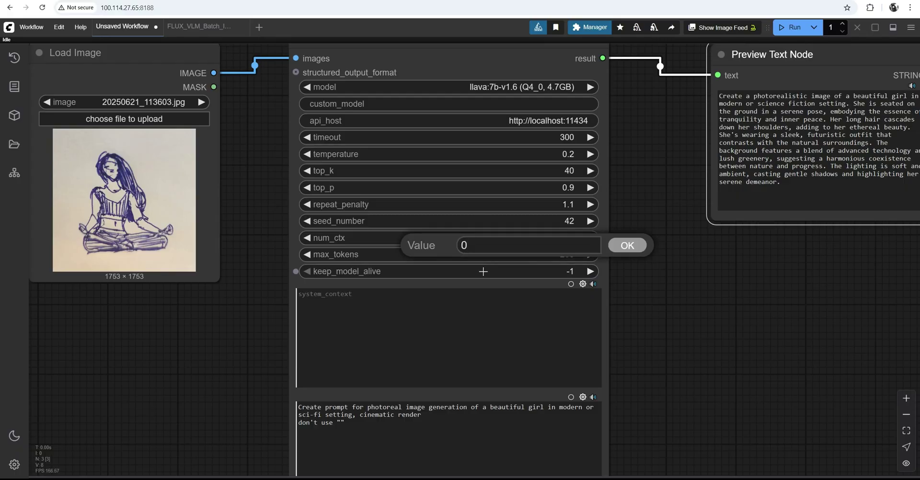
key("Return")
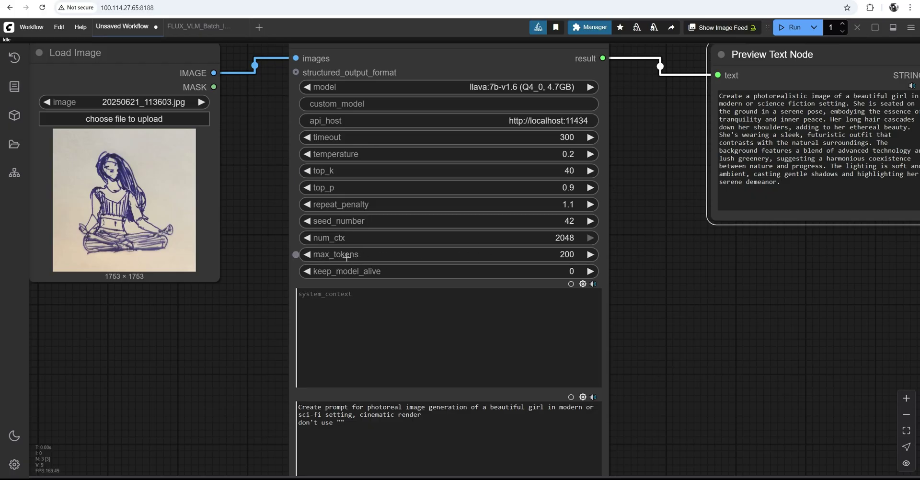
Step: Set max_tokens of the Ollama Image Describer to 510
left_click(567, 254)
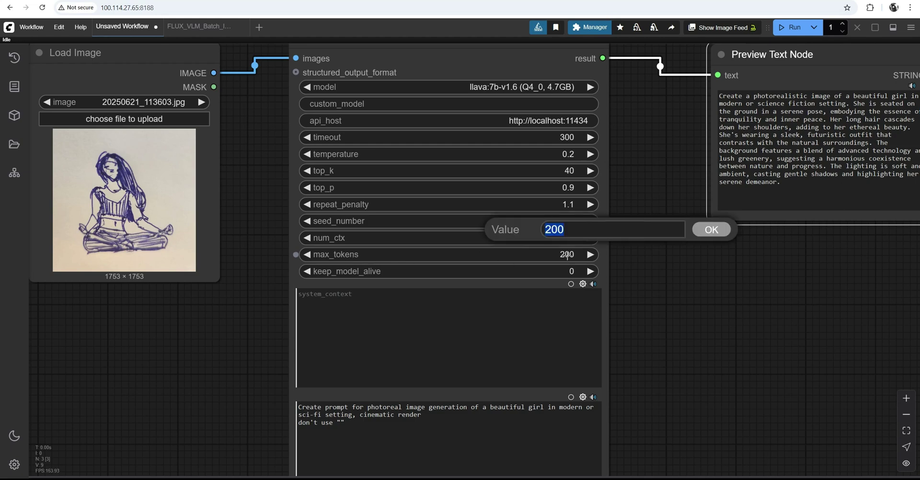
type("510")
key("Return")
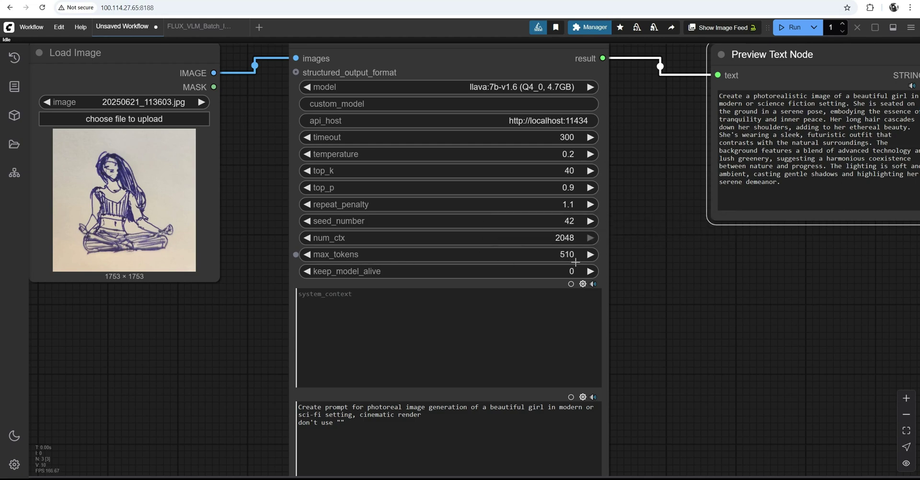
Step: Set max_tokens of the Ollama Image Describer to 80
left_click(575, 257)
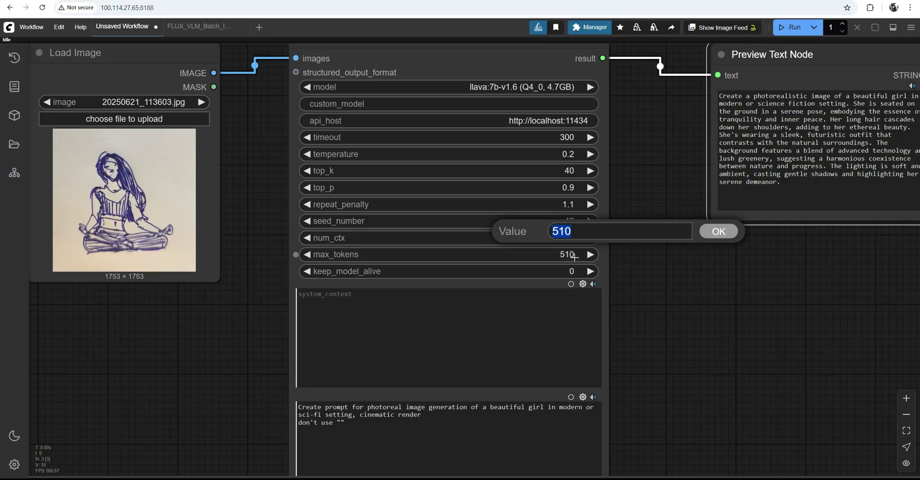
type("80")
key("Return")
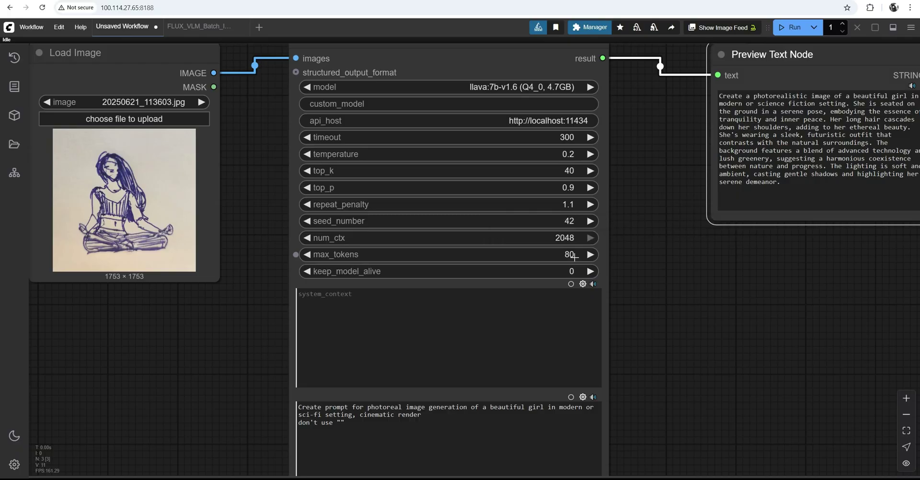
left_click(574, 256)
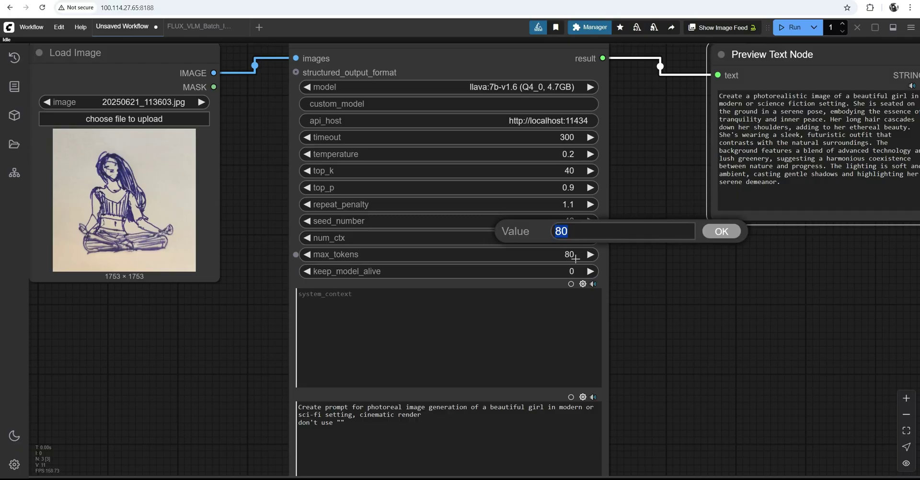
left_click(659, 258)
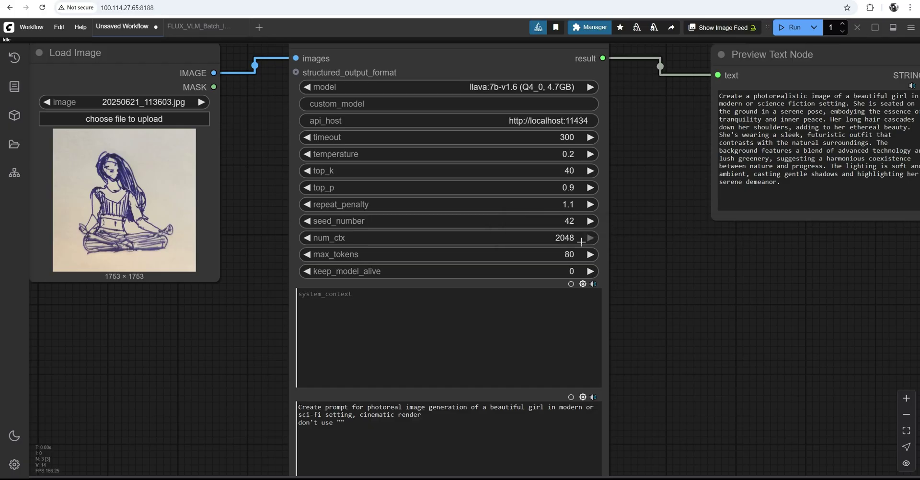
Step: Move the Load Image node slightly up and farther away from the Ollama Image Describer
left_click_drag(399, 220, 443, 201)
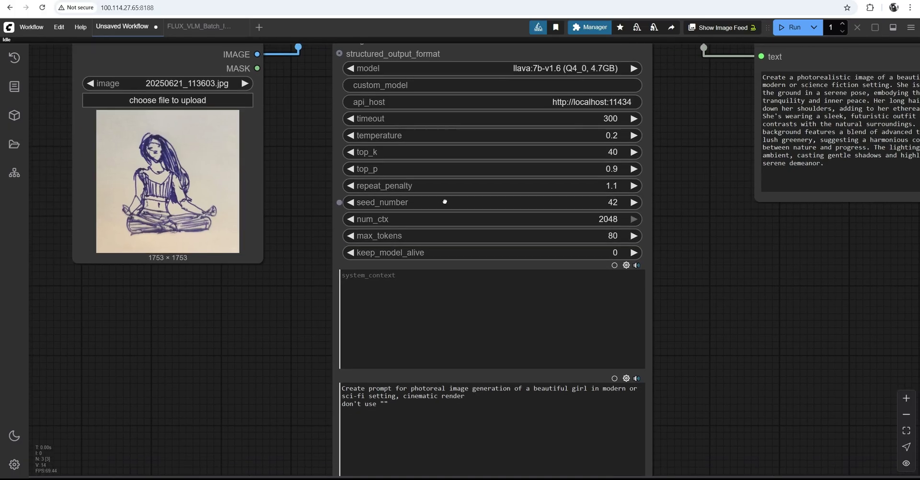
left_click_drag(307, 216, 291, 248)
left_click_drag(189, 78, 134, 56)
left_click_drag(231, 370, 282, 309)
left_click_drag(402, 233, 300, 269)
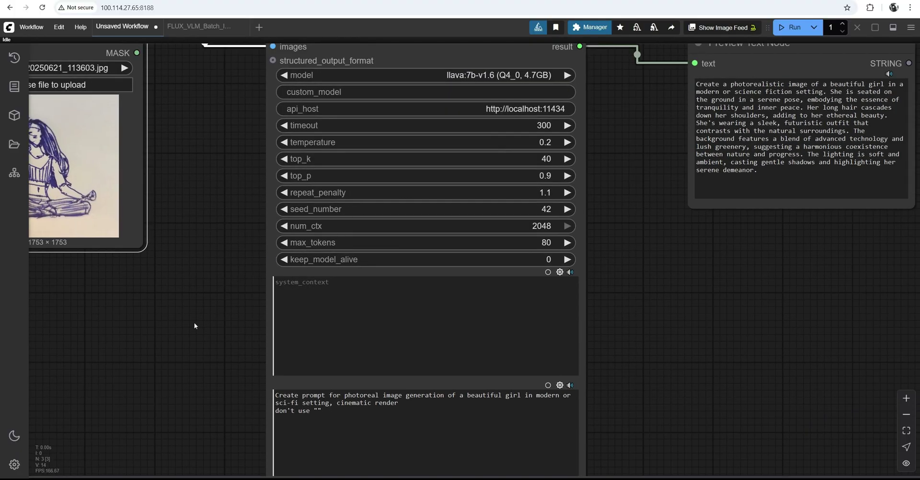
Step: Add a Seed (rgthree) node below the Load Image node and set it to randomize each time
left_click_drag(89, 335, 229, 300)
left_click(227, 303)
double_click(227, 303)
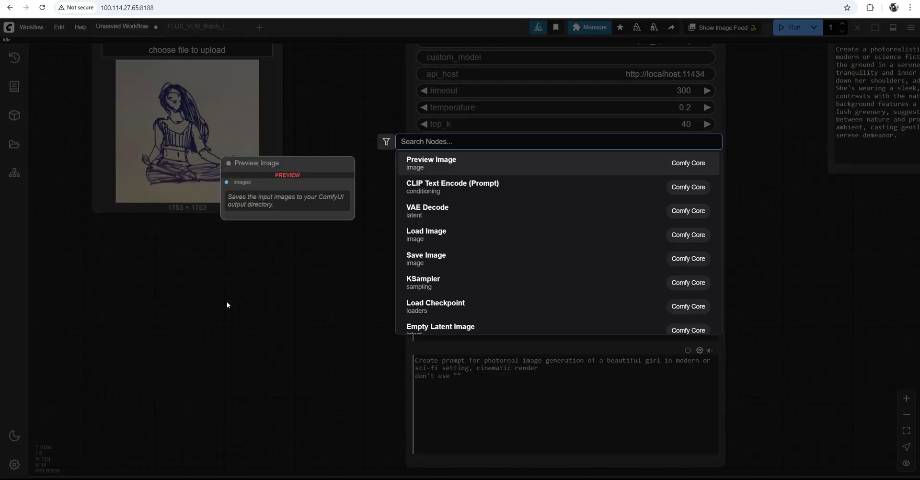
type("seed rg")
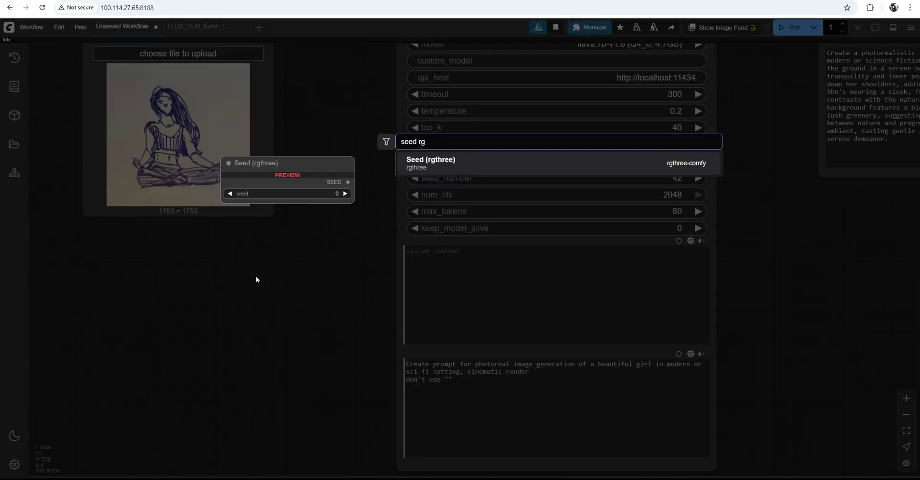
left_click(443, 167)
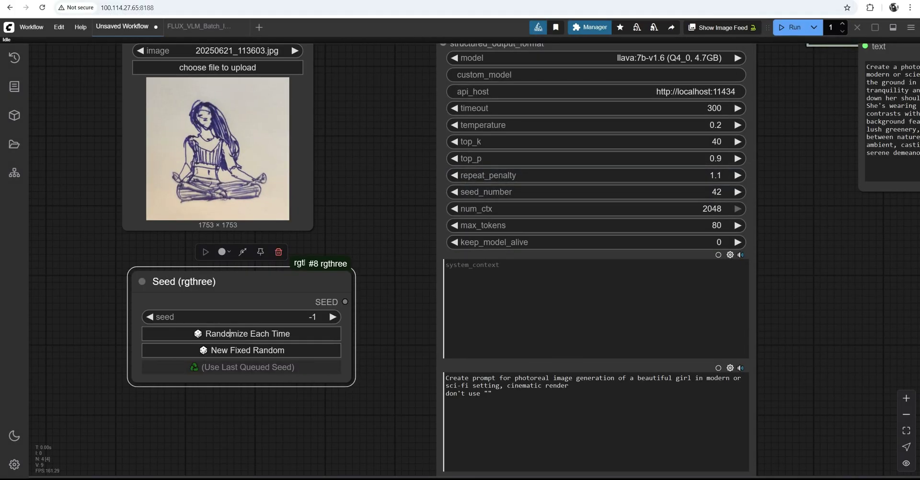
left_click(226, 333)
Step: Connect the Seed node's output to the describer's seed_number input and run the workflow
left_click_drag(339, 304, 437, 195)
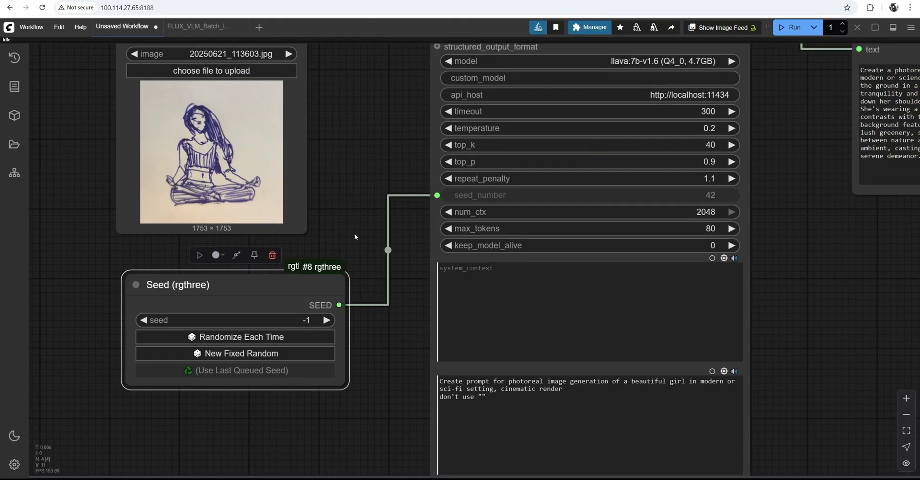
scroll(336, 233, "down", 3)
key("ctrl+Return")
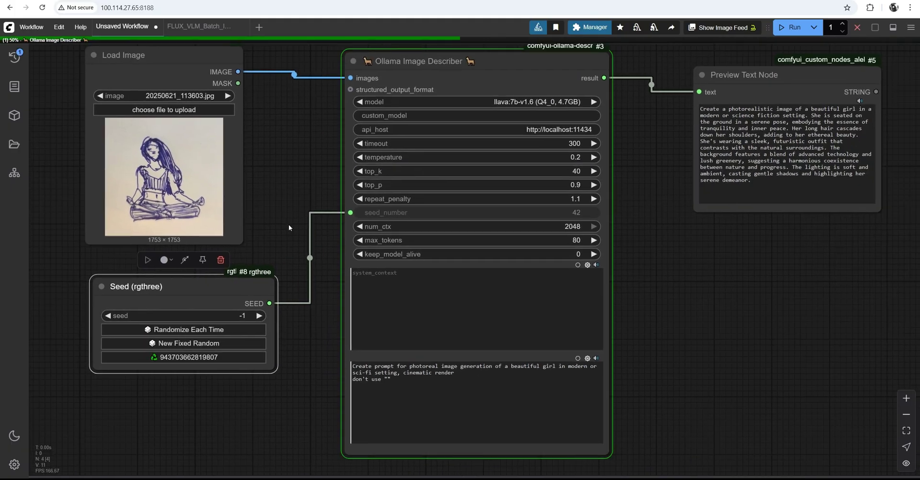
Step: Check the Seed node and run the workflow again with a new random seed
scroll(76, 379, "up", 3)
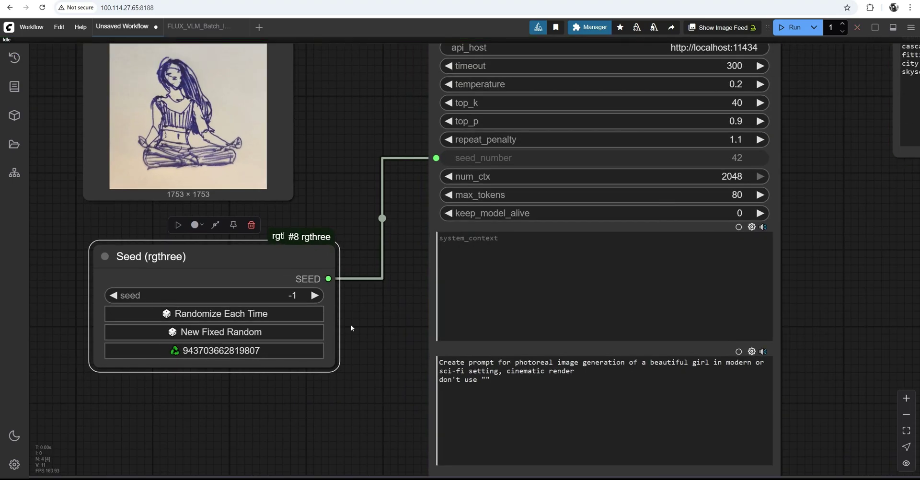
left_click_drag(372, 280, 299, 312)
scroll(77, 371, "down", 3)
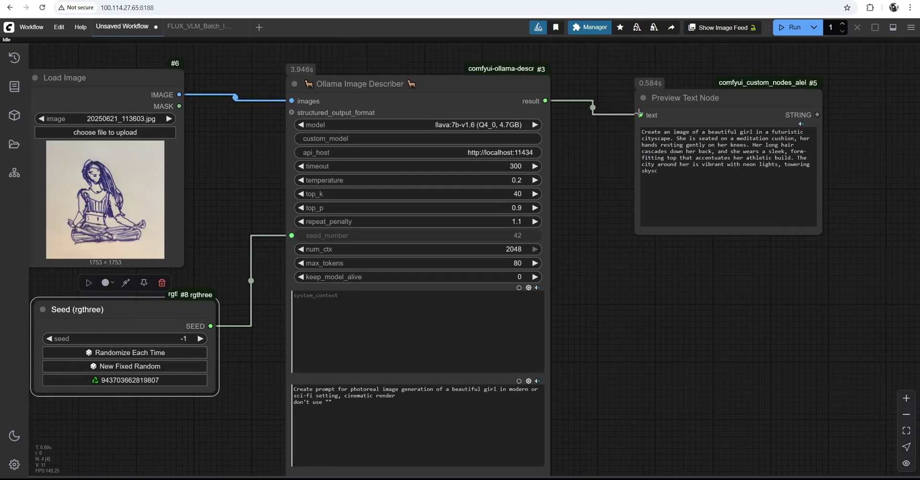
left_click(685, 98)
key("ctrl+Return")
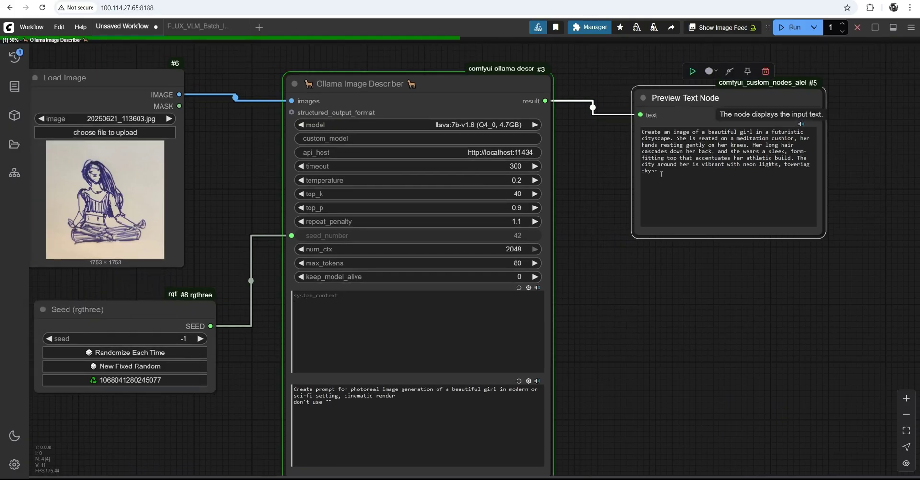
Step: Examine the workflow nodes and the Ollama Image Describer's generation settings up close
scroll(478, 374, "up", 8)
left_click(205, 324)
left_click(236, 331)
left_click(381, 340)
left_click_drag(326, 328, 360, 353)
scroll(360, 353, "down", 8)
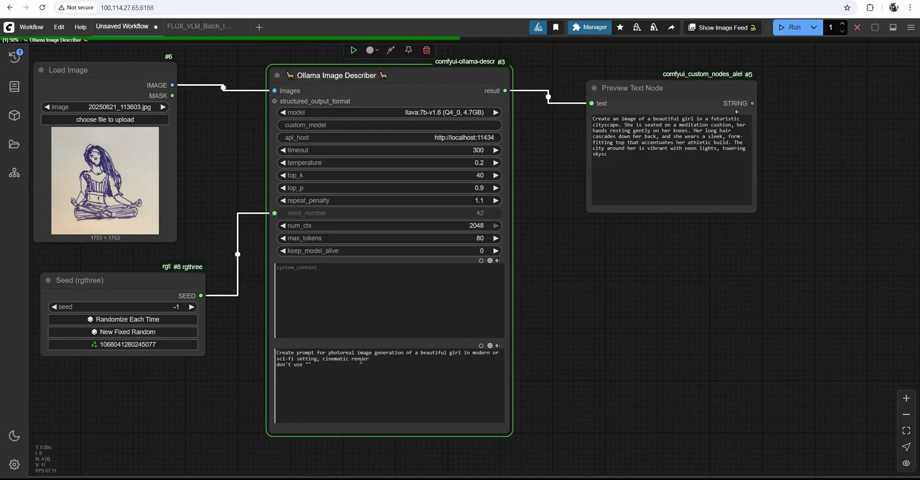
left_click_drag(275, 238, 306, 262)
scroll(473, 235, "up", 7)
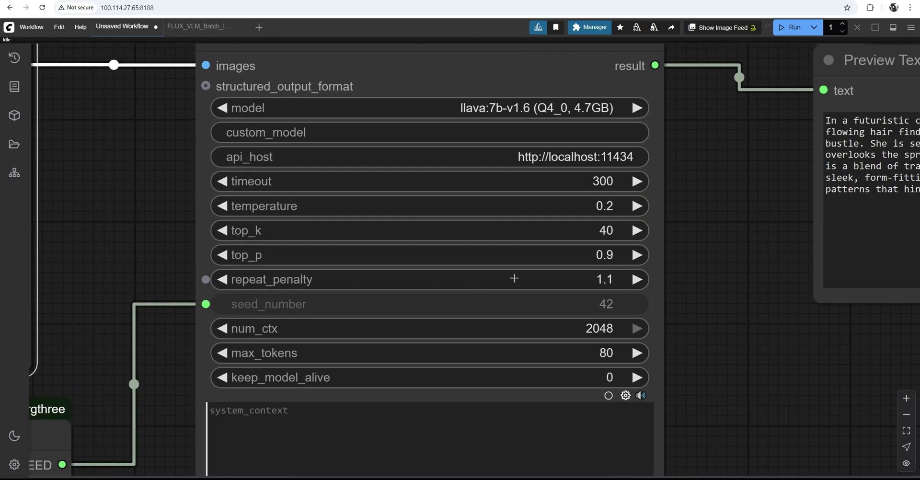
left_click_drag(514, 278, 467, 283)
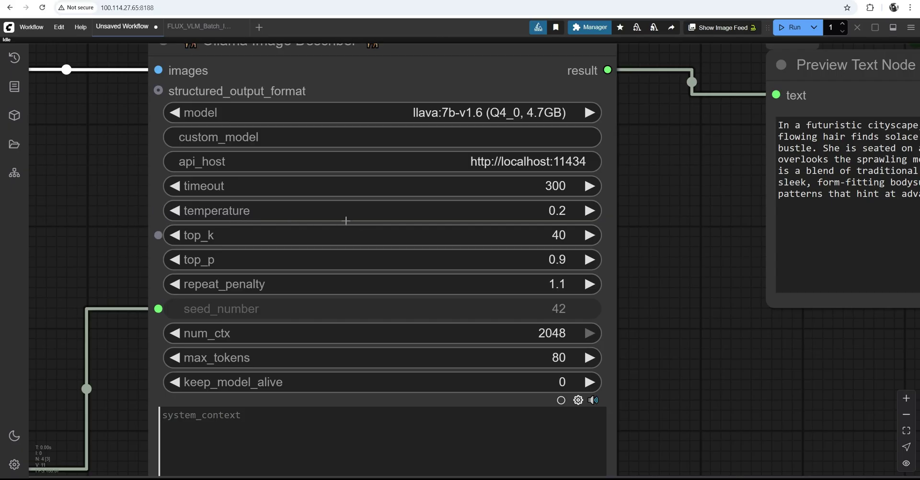
left_click_drag(390, 173, 364, 203)
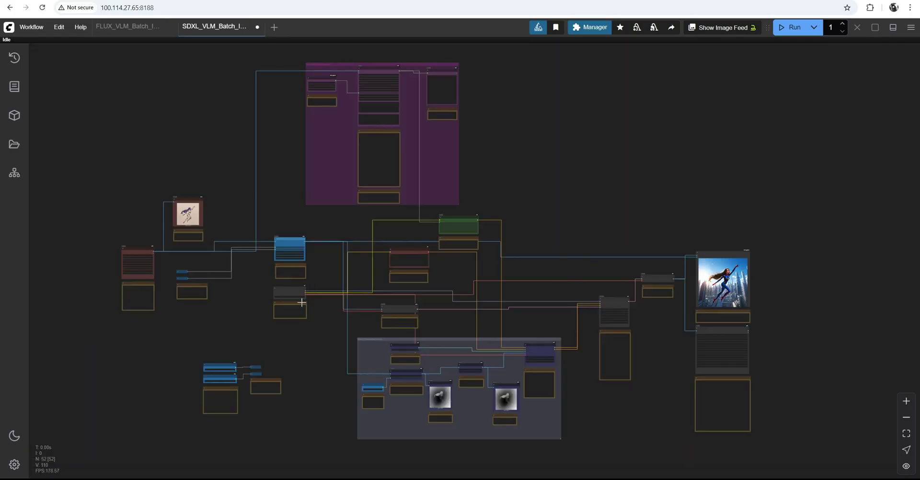
Step: Examine the Load Image Batch node's settings, its note and the sketch preview beside it
scroll(196, 265, "up", 10)
left_click_drag(206, 260, 498, 288)
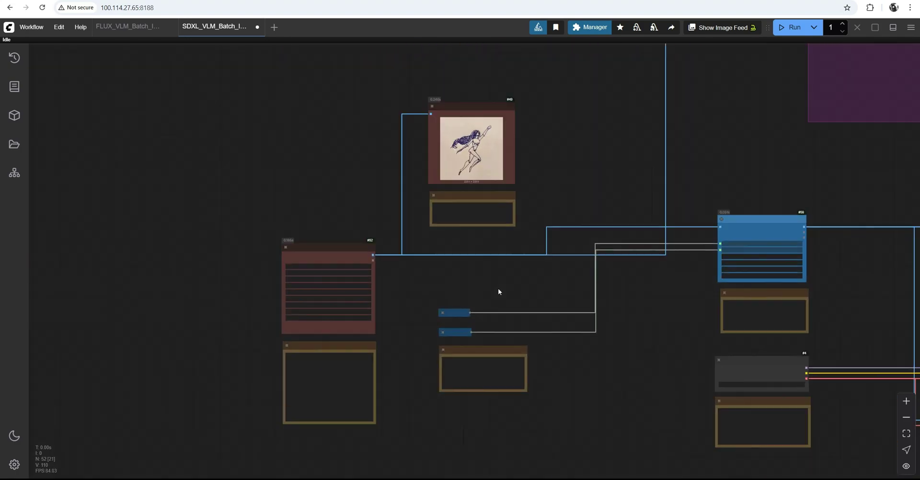
scroll(498, 288, "up", 6)
left_click_drag(362, 307, 381, 282)
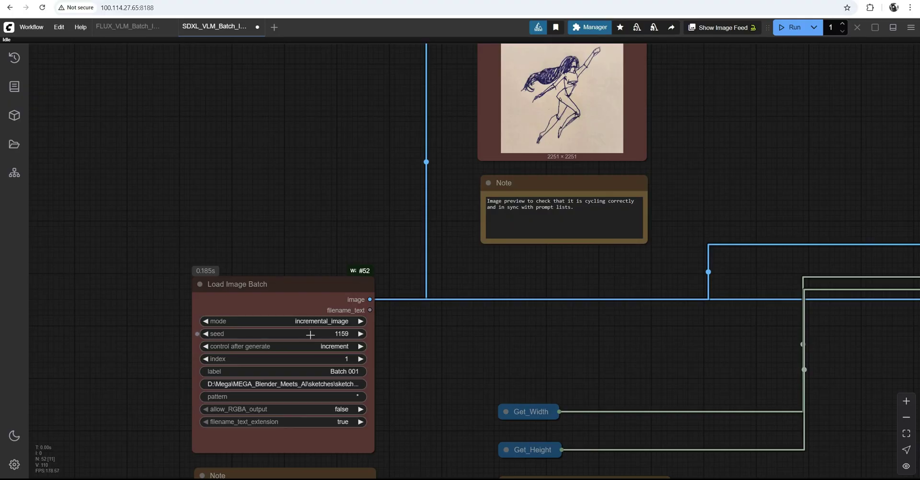
left_click_drag(427, 317, 448, 233)
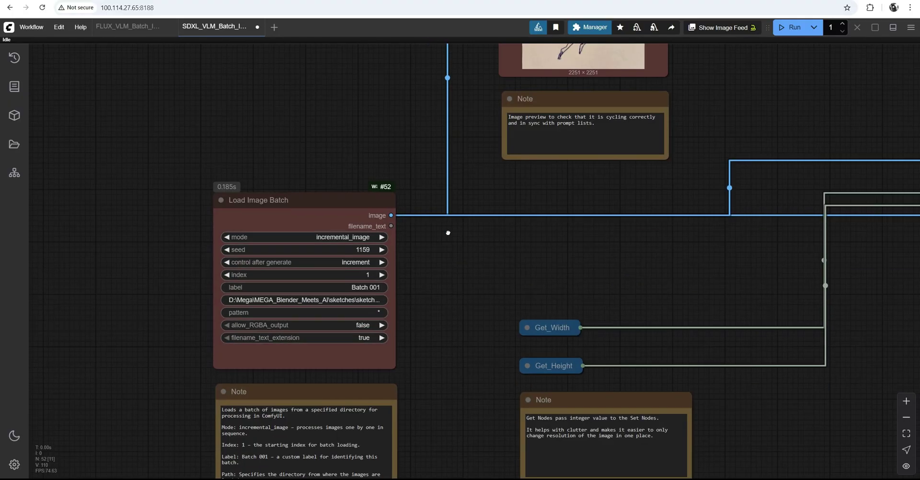
left_click_drag(629, 133, 470, 349)
scroll(484, 293, "down", 3)
left_click_drag(587, 194, 433, 396)
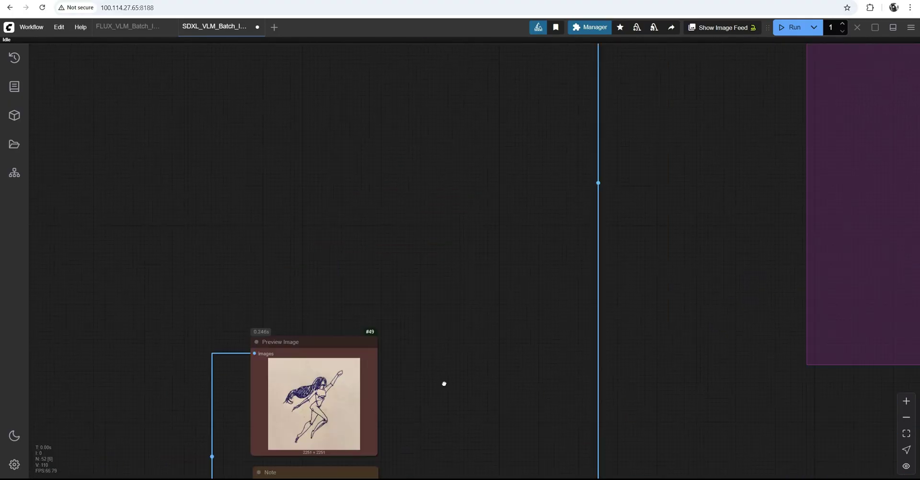
Step: Examine the Seed and Ollama Image Describer nodes in the Visual Language Model group, including the describer's prompt instruction
left_click_drag(559, 106, 388, 335)
scroll(388, 337, "right", 9)
scroll(359, 292, "up", 3)
left_click_drag(524, 288, 243, 306)
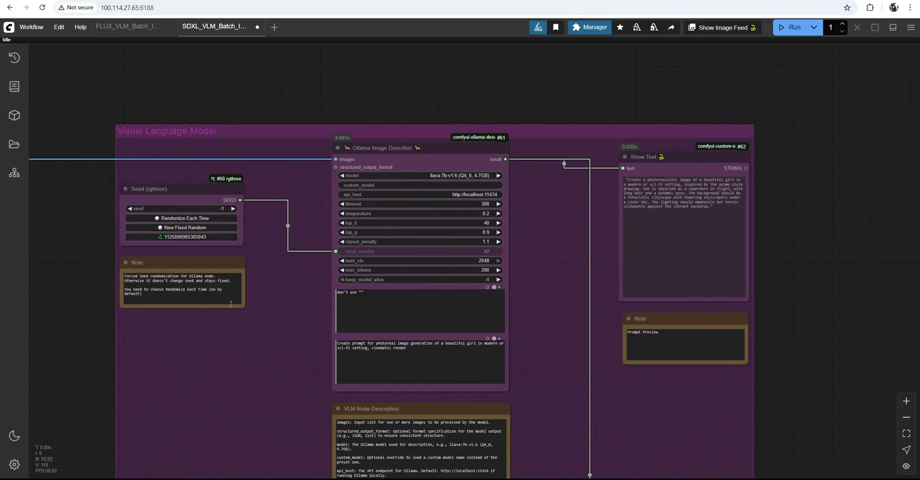
scroll(244, 305, "up", 3)
left_click(459, 102)
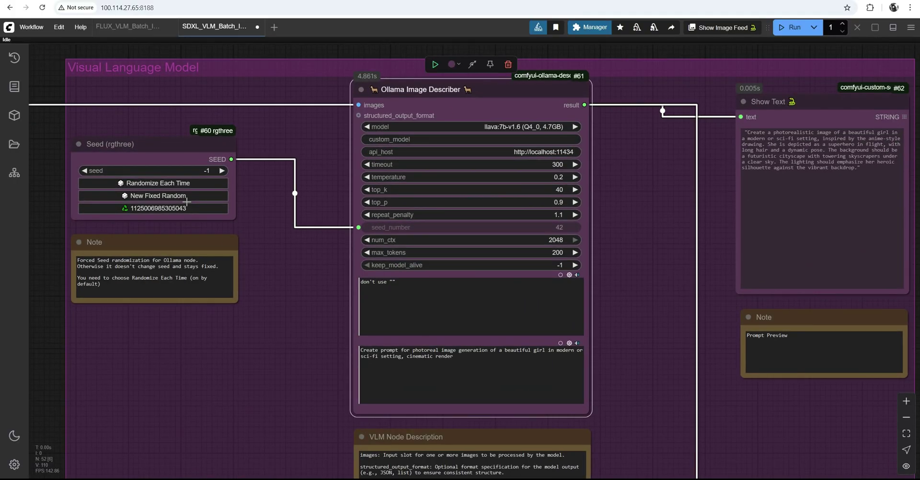
scroll(462, 313, "up", 9)
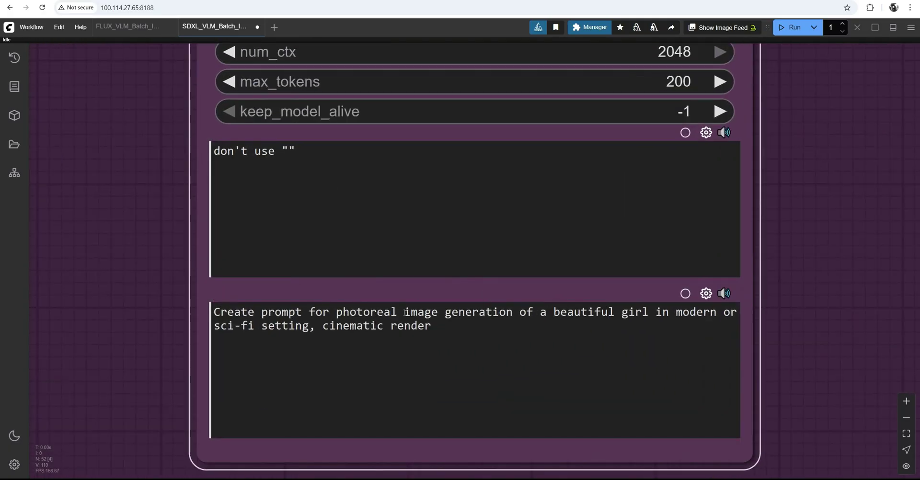
left_click_drag(434, 326, 205, 296)
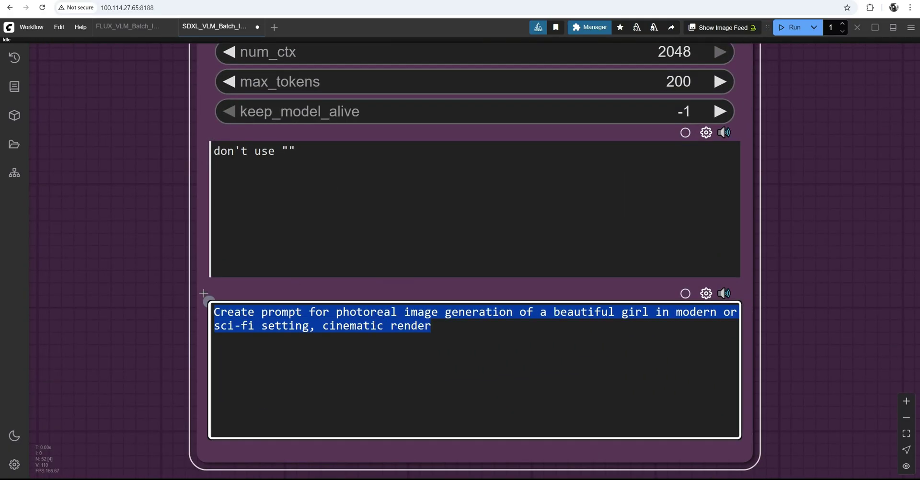
left_click(811, 254)
scroll(551, 311, "down", 1)
scroll(502, 337, "down", 5)
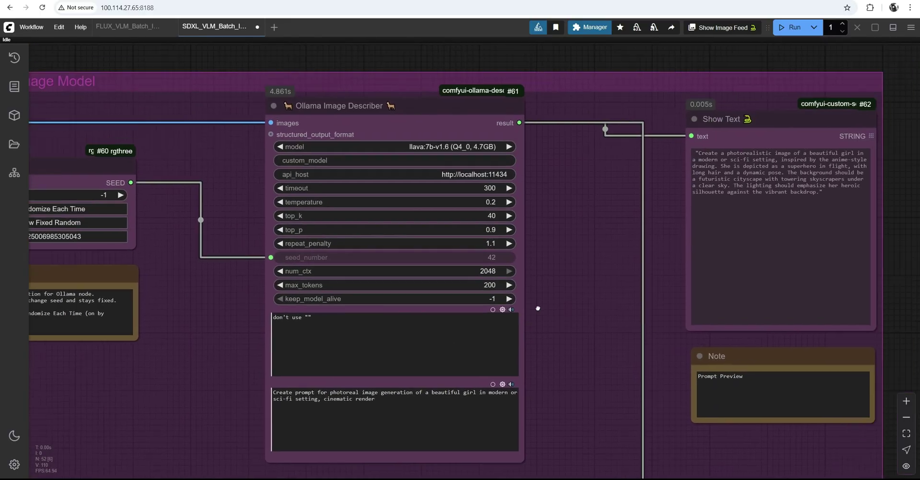
Step: Read the generated prompt in the Show Text node and look over the notes below the describer
left_click_drag(538, 308, 300, 331)
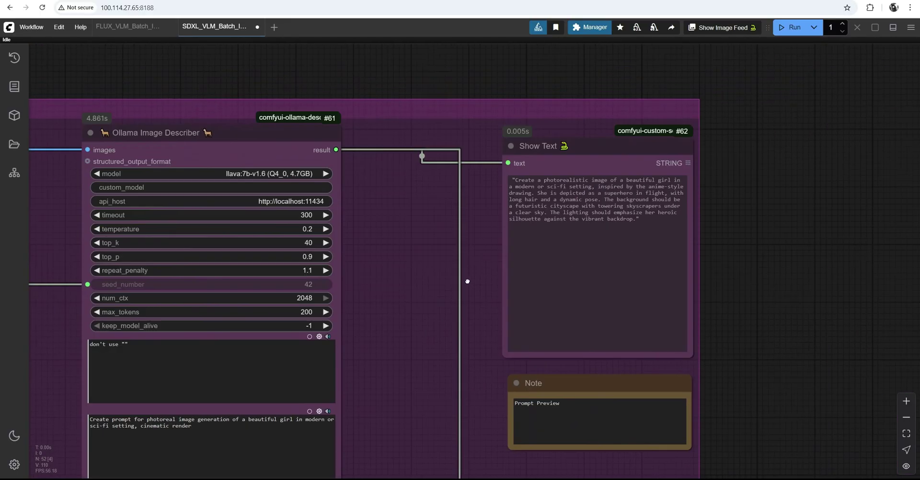
scroll(475, 286, "up", 10)
left_click_drag(641, 194, 417, 114)
scroll(358, 253, "down", 13)
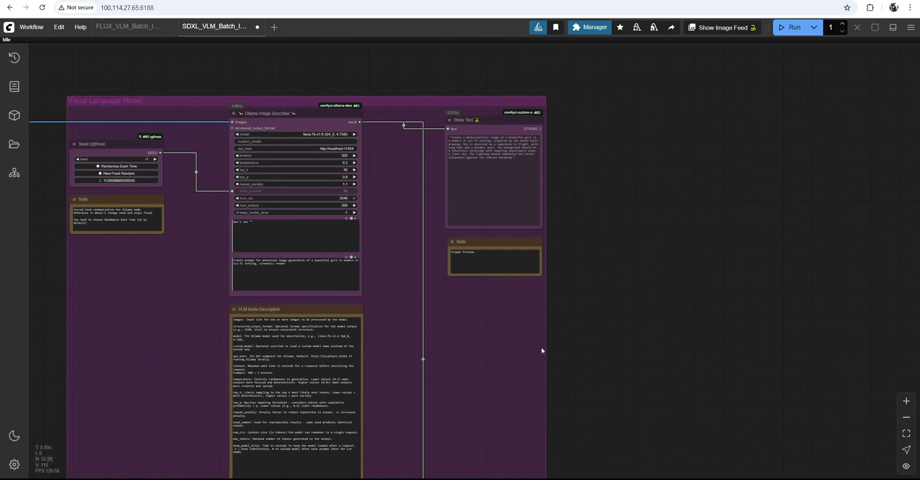
left_click_drag(541, 348, 541, 264)
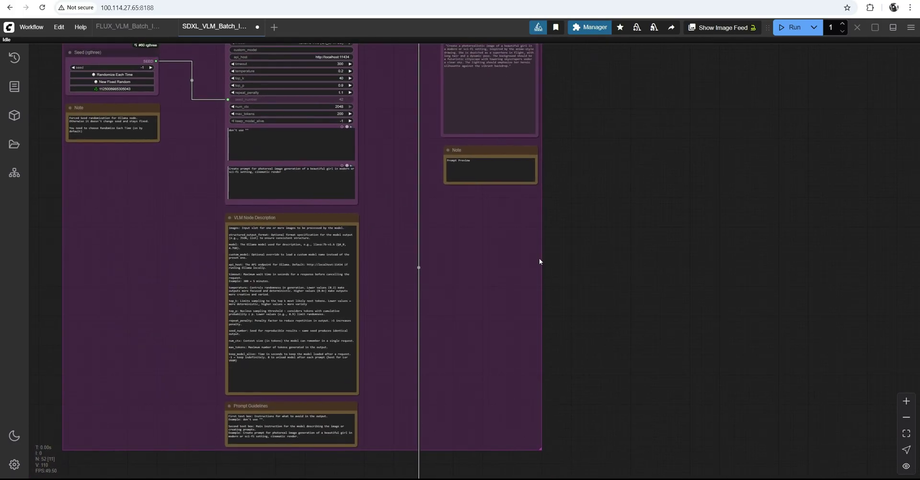
scroll(542, 283, "down", 4)
Step: Follow the workflow below the Visual Language Model group and inspect the Image Resize node's settings
left_click_drag(561, 436, 527, 203)
scroll(524, 208, "up", 8)
left_click(521, 211)
left_click_drag(255, 271, 450, 188)
scroll(449, 187, "down", 1)
left_click(426, 231)
scroll(234, 238, "down", 5)
left_click_drag(143, 259, 837, 206)
scroll(756, 144, "up", 6)
left_click(755, 141)
scroll(408, 281, "up", 2)
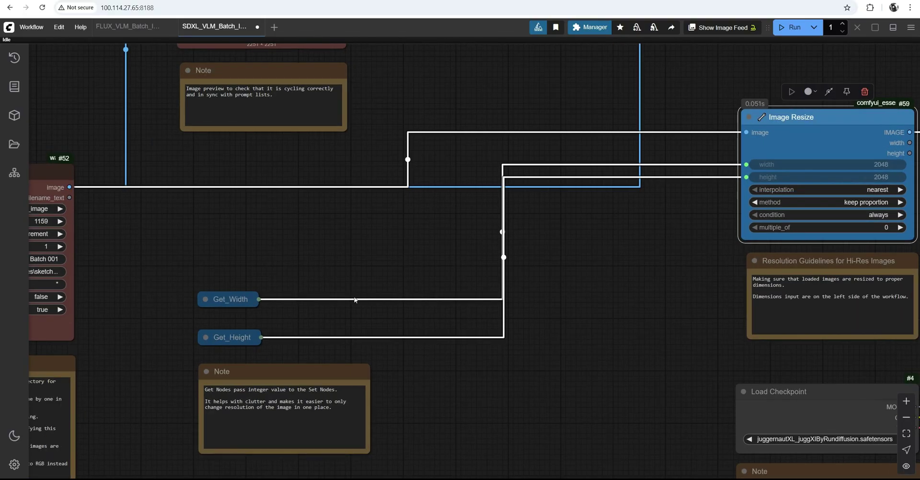
Step: Check the Width and Height value nodes and the Set nodes they feed
left_click_drag(271, 306, 274, 284)
left_click_drag(509, 255, 448, 269)
scroll(477, 384, "down", 3)
left_click_drag(477, 383, 454, 170)
scroll(545, 289, "up", 5)
left_click(361, 187)
left_click(368, 238)
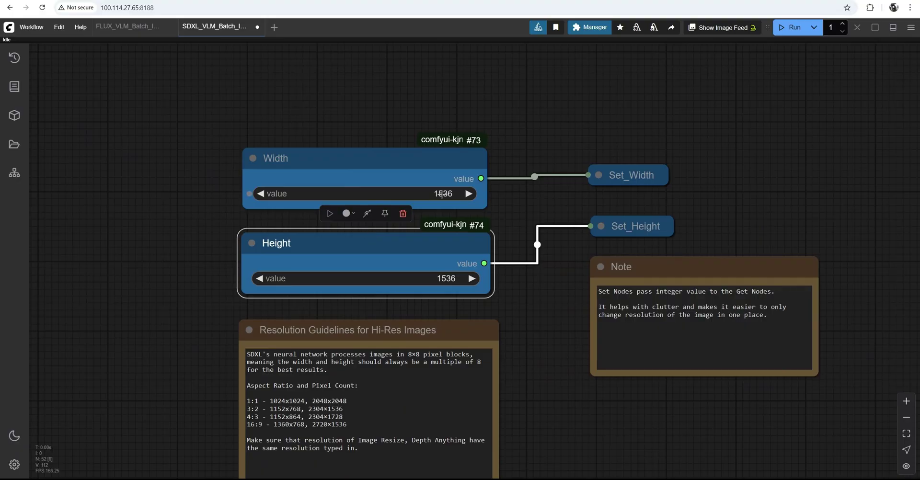
left_click(441, 194)
left_click(550, 96)
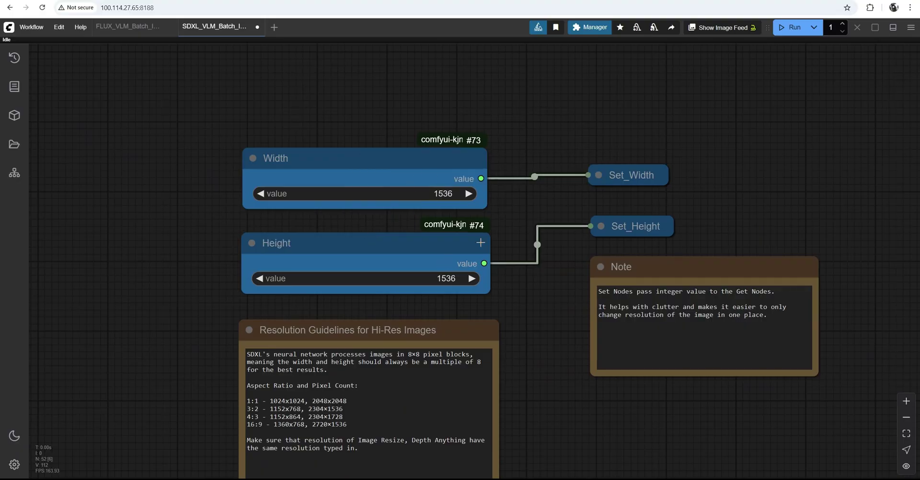
Step: Trace the Get_Width and Get_Height nodes to the Image Resize node's dimension inputs
left_click_drag(627, 149, 608, 206)
scroll(610, 162, "down", 4)
left_click_drag(592, 138, 558, 314)
left_click_drag(587, 164, 541, 335)
left_click_drag(538, 127, 528, 290)
left_click_drag(524, 231, 532, 243)
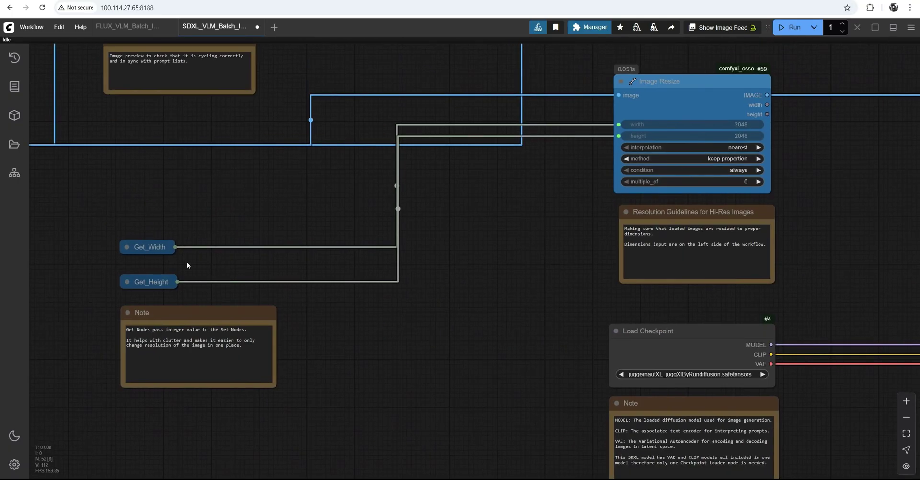
left_click(149, 246)
left_click(144, 285)
left_click_drag(570, 293, 504, 333)
scroll(576, 240, "down", 3)
left_click(625, 170)
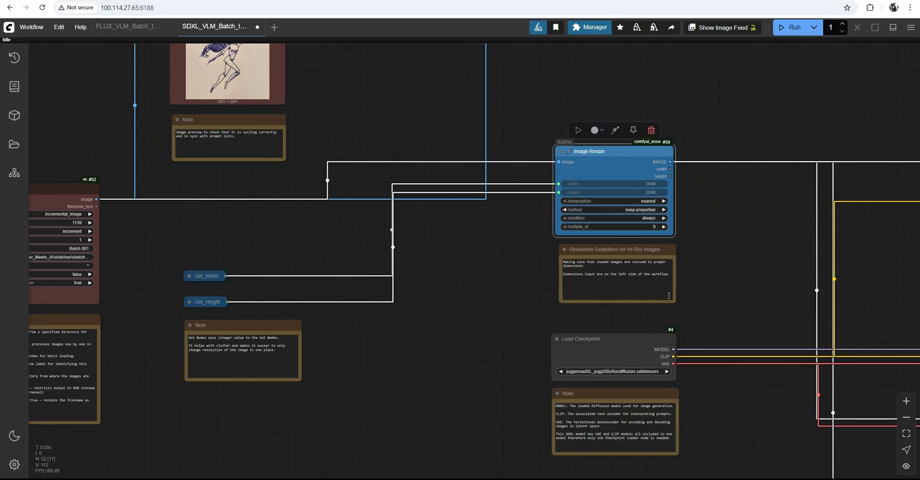
Step: Inspect the Depth Anything V2 node and the Get_Height node that supplies its resolution
left_click_drag(728, 281, 626, 314)
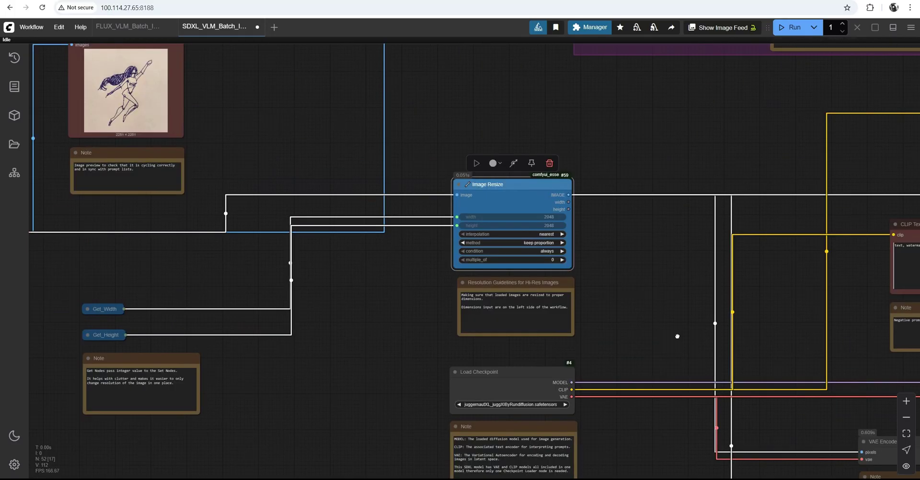
left_click_drag(669, 318, 568, 269)
left_click_drag(568, 301, 396, 216)
left_click_drag(474, 412, 406, 123)
left_click_drag(516, 248, 457, 192)
scroll(430, 290, "up", 4)
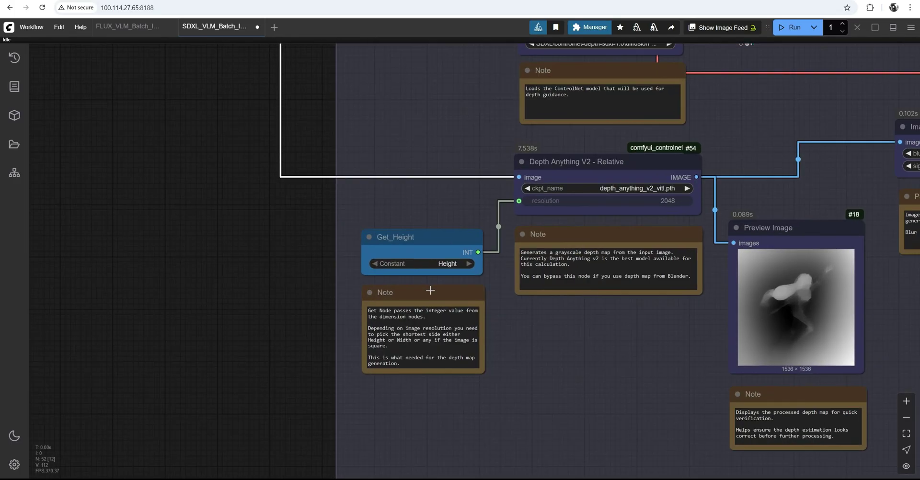
left_click(587, 170)
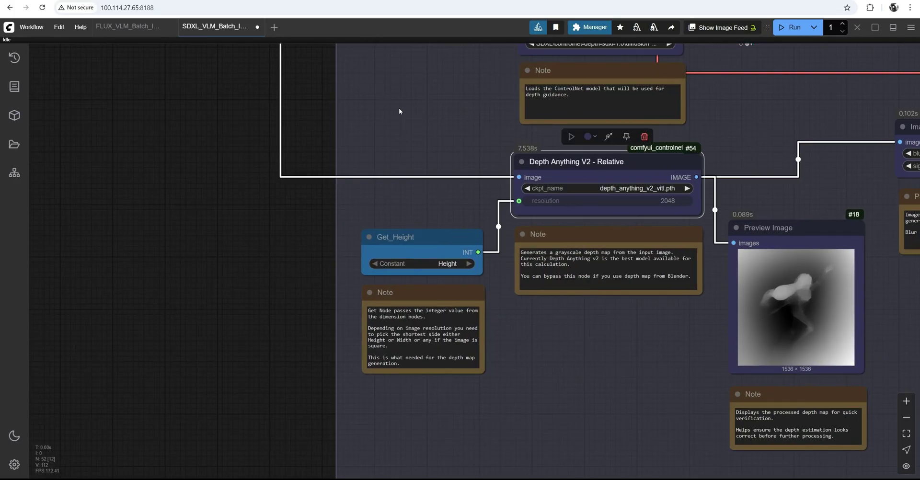
Step: Inspect the Load Checkpoint node, its selected model and its MODEL, CLIP and VAE connections
scroll(398, 177, "down", 5)
left_click_drag(399, 128, 641, 472)
scroll(436, 225, "up", 6)
left_click_drag(437, 226, 522, 252)
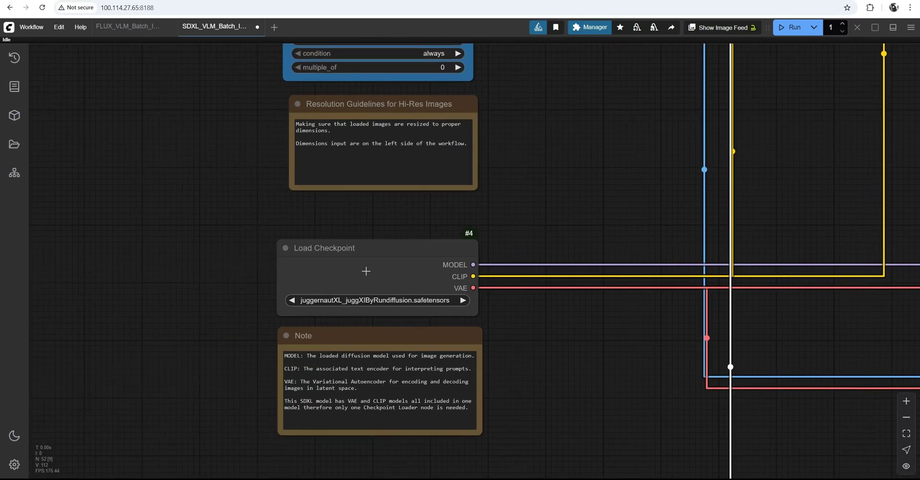
scroll(366, 272, "up", 2)
left_click(441, 259)
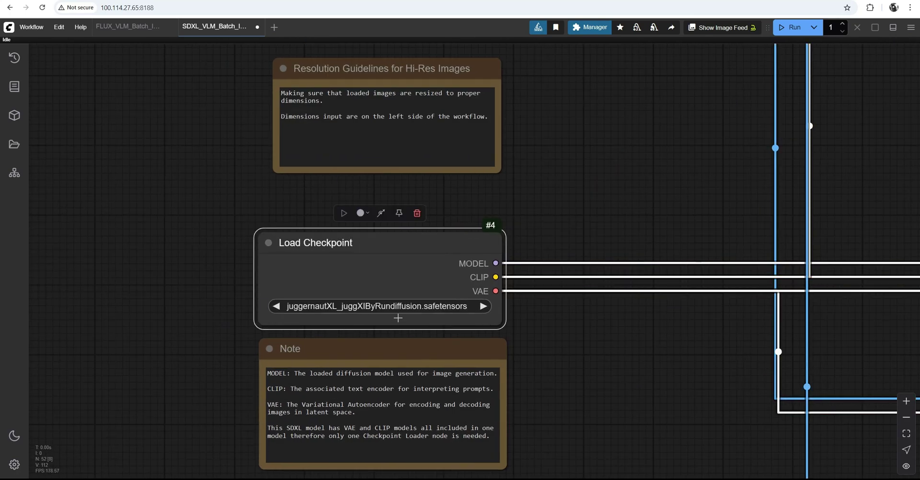
scroll(397, 318, "down", 5)
left_click_drag(571, 191, 530, 255)
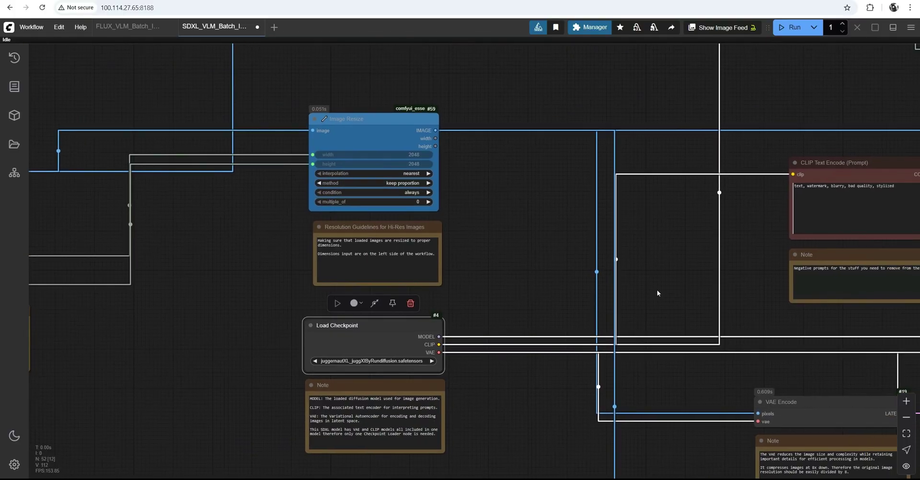
Step: Look over the KSampler and the layout of the Depth ControlNet Group
scroll(571, 187, "down", 6)
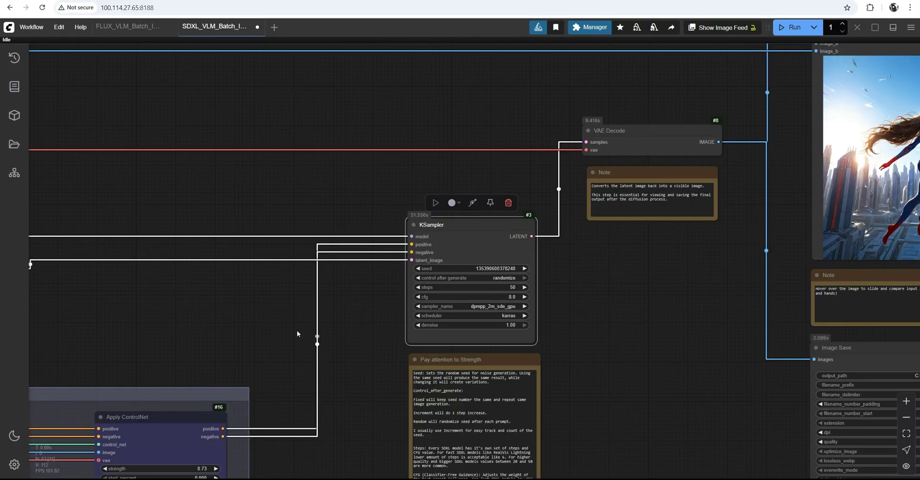
scroll(299, 335, "down", 2)
left_click_drag(300, 335, 604, 187)
left_click_drag(415, 258, 741, 119)
left_click_drag(343, 144, 380, 191)
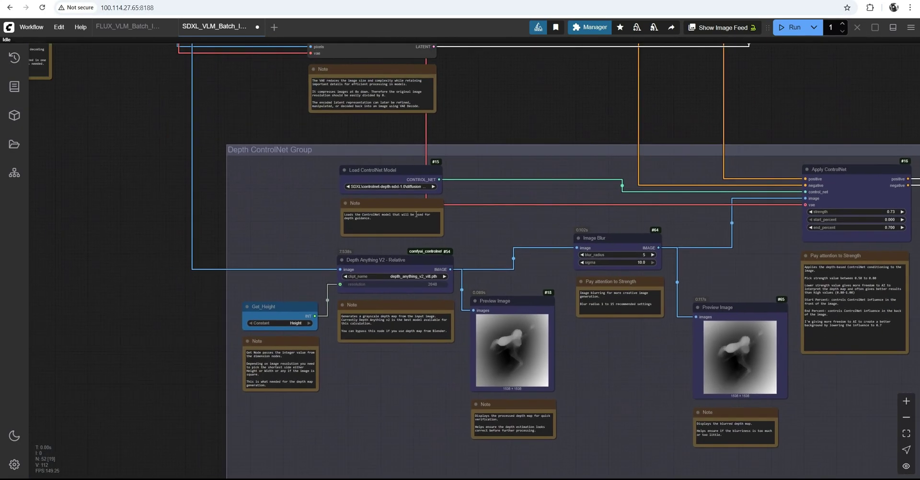
scroll(380, 191, "down", 3)
scroll(341, 205, "up", 5)
left_click_drag(558, 197, 476, 50)
left_click_drag(582, 128, 472, 142)
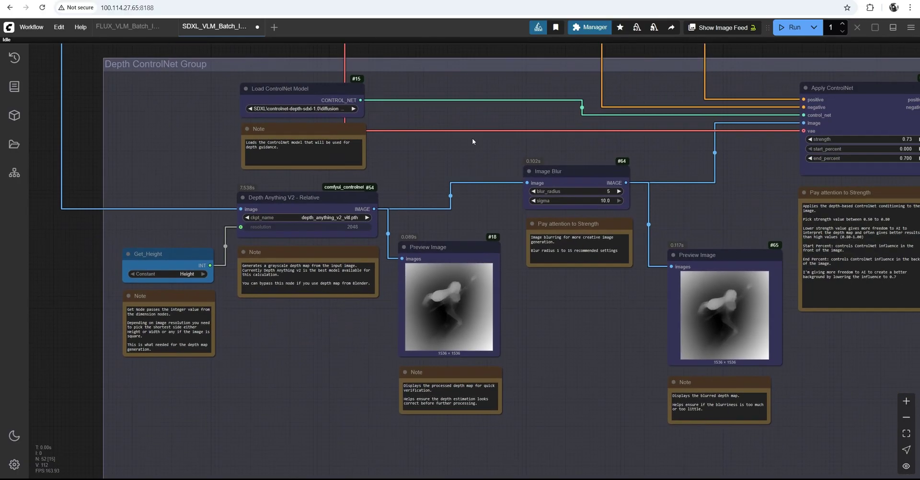
Step: Examine the Load ControlNet Model and Depth Anything V2 nodes and the depth map preview up close
left_click_drag(315, 182, 355, 168)
scroll(339, 177, "up", 1)
left_click_drag(431, 123, 477, 163)
scroll(382, 216, "up", 3)
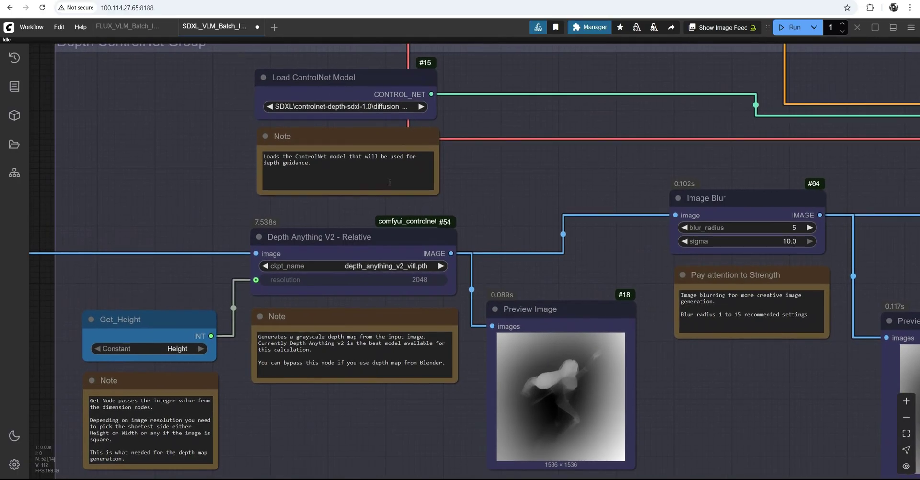
left_click_drag(524, 209, 453, 108)
scroll(522, 266, "up", 4)
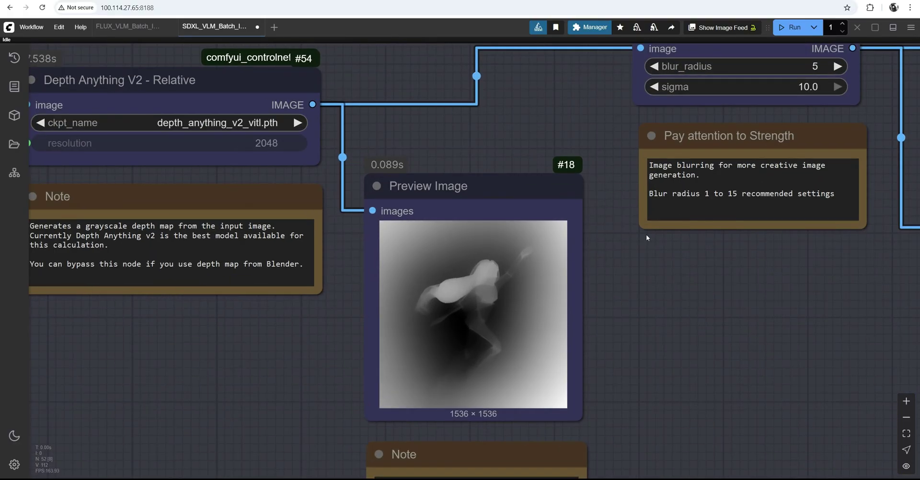
Step: Examine the Image Blur settings, the blurred depth preview and the Apply ControlNet node's strength settings
left_click_drag(650, 237, 365, 299)
scroll(364, 297, "down", 3)
left_click_drag(652, 193, 461, 294)
scroll(461, 292, "down", 2)
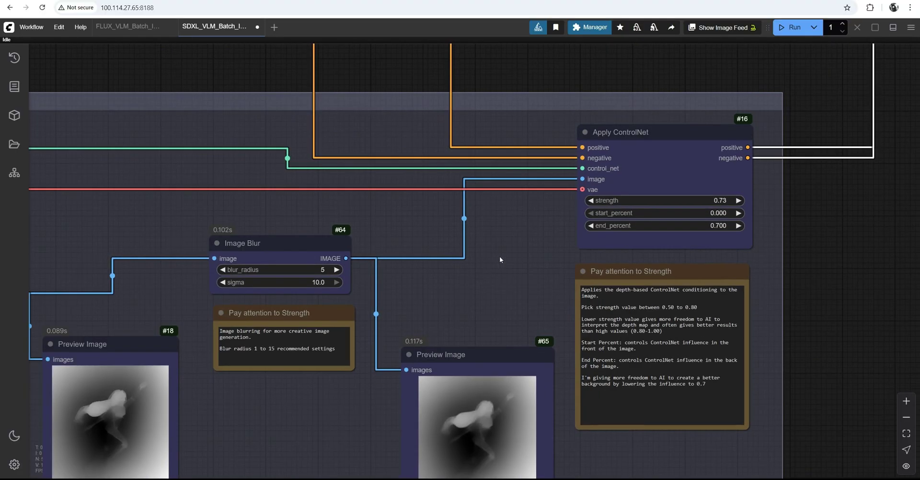
left_click_drag(515, 247, 431, 296)
left_click(565, 179)
left_click_drag(603, 116, 481, 296)
scroll(482, 296, "down", 3)
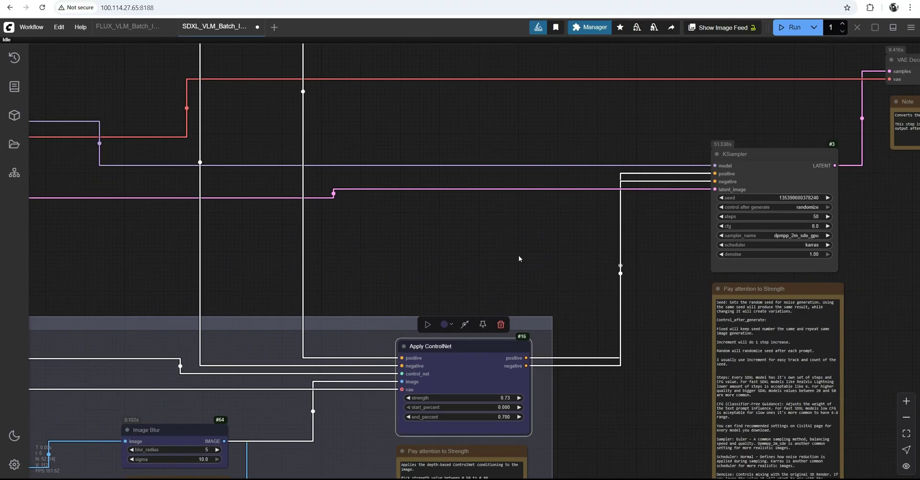
Step: Check the KSampler settings and view the final superhero render in the image comparison node
left_click_drag(519, 259, 429, 289)
left_click(683, 179)
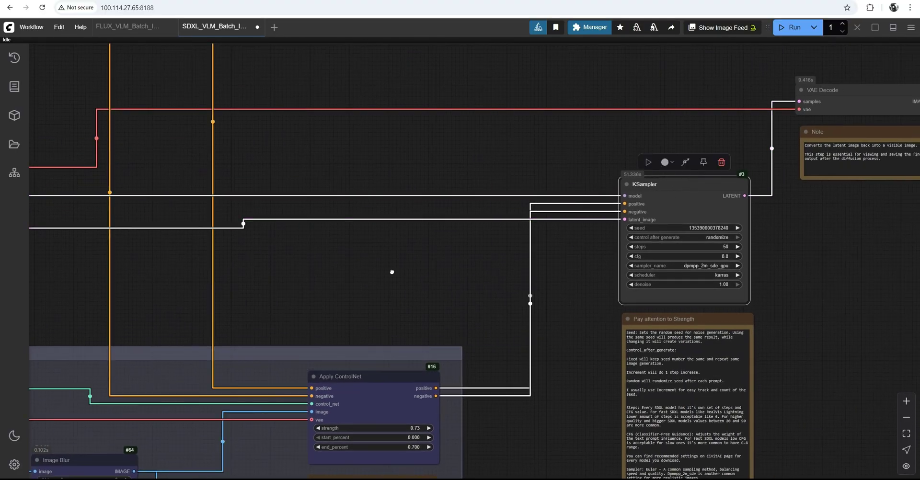
scroll(495, 252, "down", 1)
left_click_drag(494, 252, 168, 250)
left_click_drag(474, 287, 312, 355)
scroll(312, 355, "up", 8)
left_click_drag(415, 215, 283, 316)
scroll(283, 316, "down", 5)
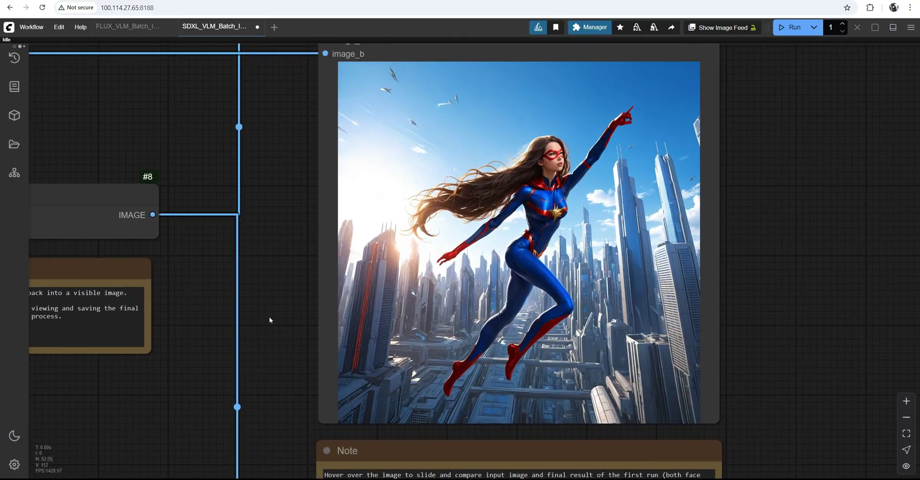
scroll(194, 324, "down", 4)
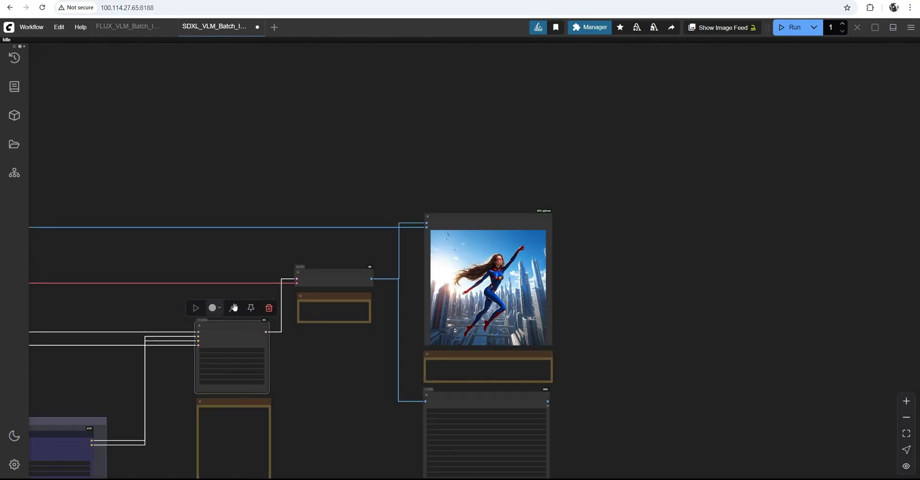
scroll(294, 294, "up", 1)
left_click_drag(366, 228, 467, 212)
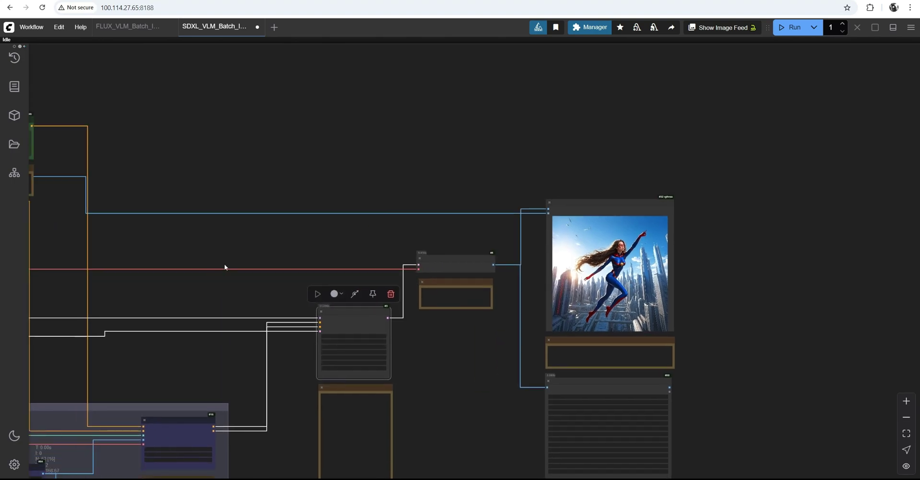
Step: Run the workflow on the next sketch of the batch and check the Load Image Batch node
key("ctrl+Return")
left_click_drag(144, 268, 682, 230)
scroll(562, 253, "up", 10)
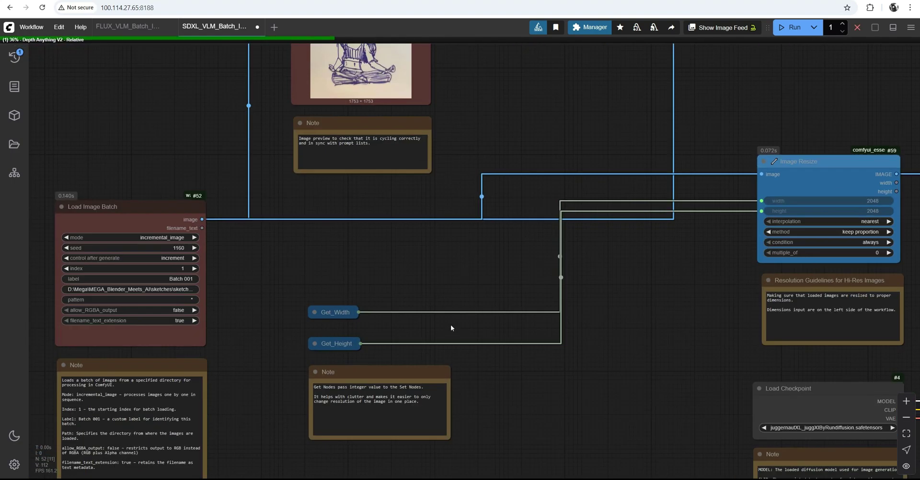
Step: Follow the batch run from the sketch preview and Image Resize node across to the prompt encoding nodes
scroll(469, 292, "down", 5)
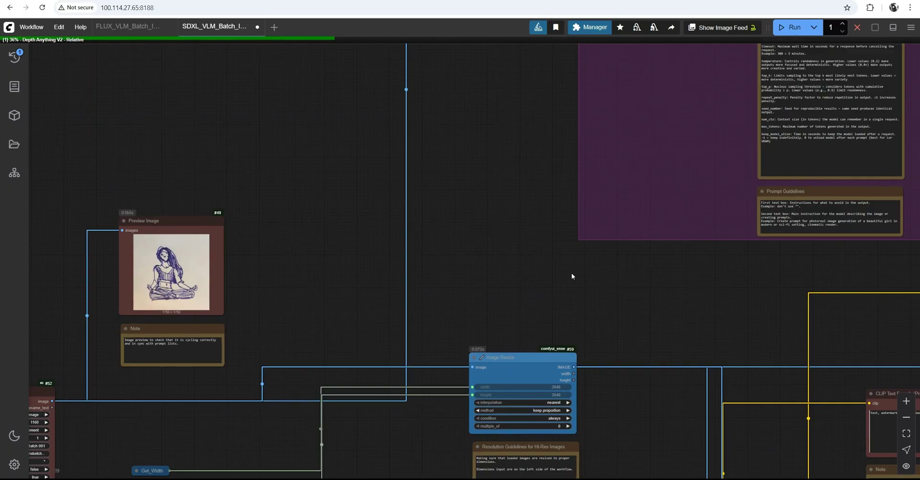
left_click_drag(579, 265, 489, 308)
left_click_drag(604, 335, 544, 277)
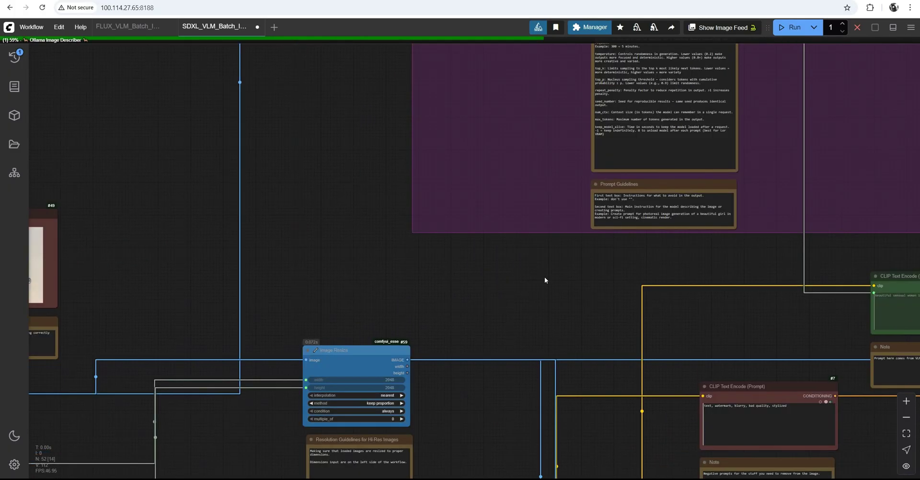
left_click_drag(385, 298, 552, 292)
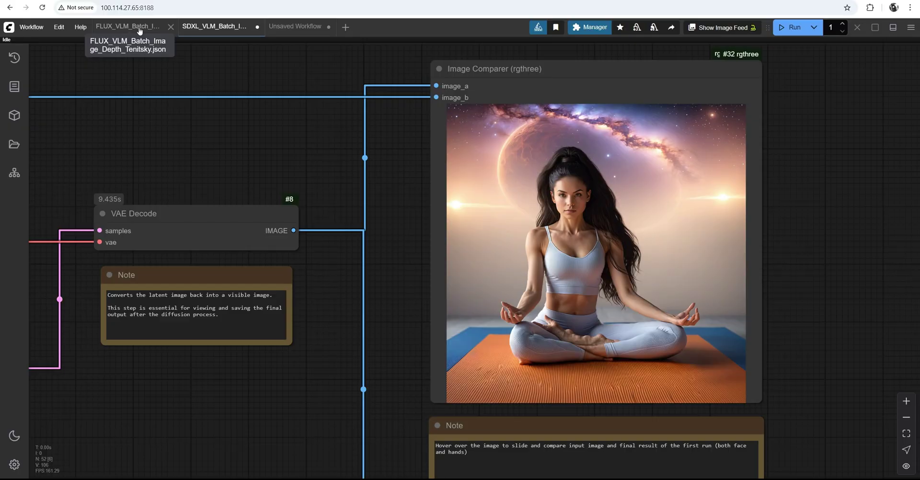
Step: Switch to the FLUX_VLM_Batch_Image_Depth_Tenitsky.json workflow and look over its image loading, vision language model and prompting groups
left_click(139, 30)
scroll(427, 162, "down", 5)
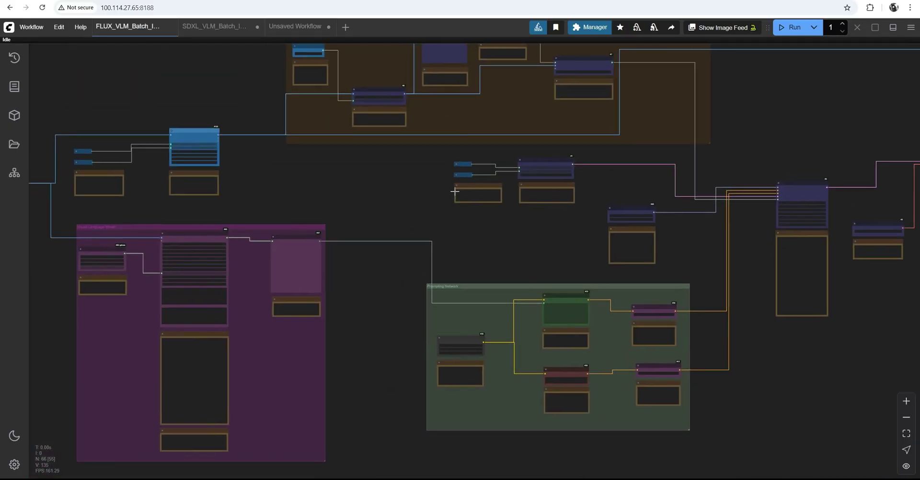
scroll(288, 239, "up", 5)
left_click_drag(323, 234, 417, 175)
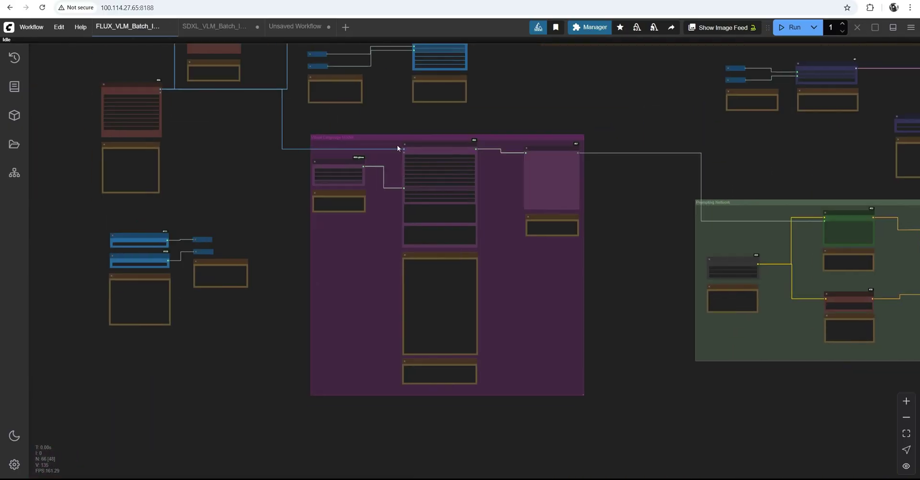
left_click_drag(169, 117, 145, 111)
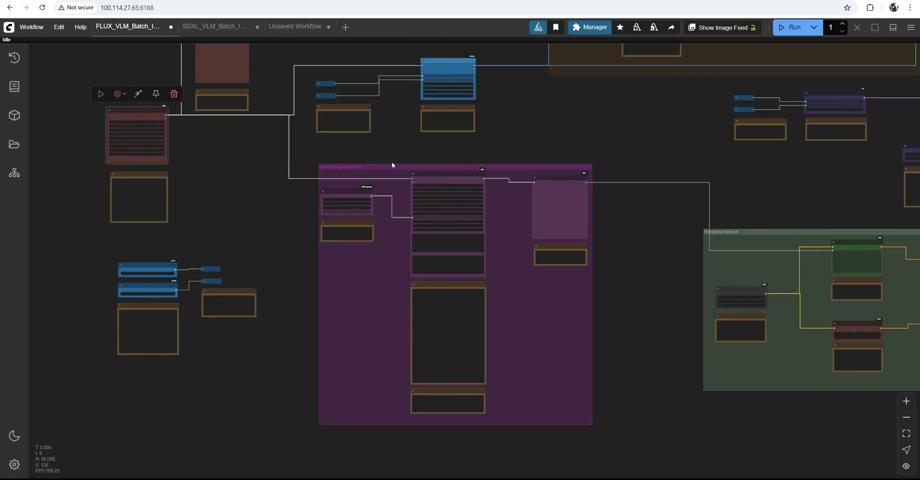
left_click_drag(394, 169, 355, 184)
left_click_drag(554, 190, 241, 266)
left_click_drag(483, 152, 479, 274)
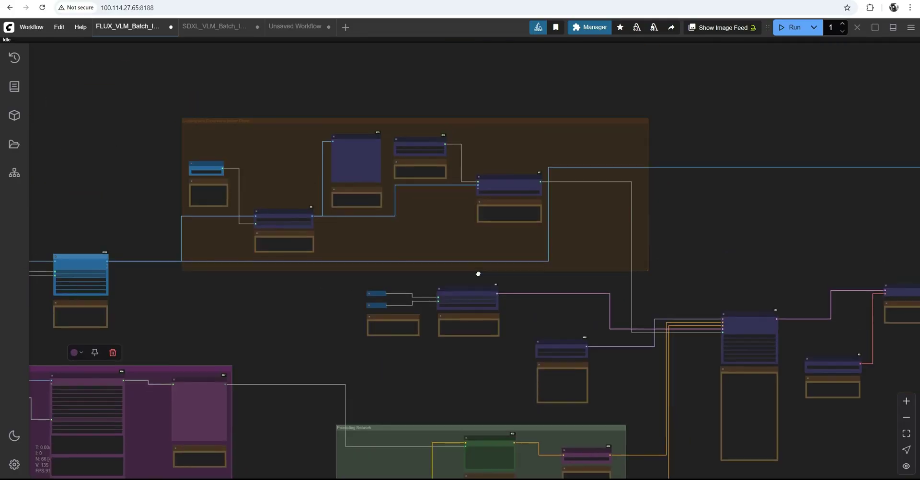
Step: Inspect the FLUX workflow's orange node group and follow its connections toward the sampler
scroll(479, 274, "up", 3)
scroll(189, 95, "up", 2)
left_click_drag(191, 71, 187, 123)
scroll(201, 121, "up", 2)
left_click_drag(767, 303, 508, 193)
scroll(507, 193, "down", 6)
left_click_drag(788, 336, 466, 174)
Step: Examine the Load Diffusion Model node's model and weight type settings together with its explanatory note
scroll(466, 174, "up", 3)
scroll(461, 172, "up", 5)
scroll(454, 173, "up", 3)
left_click_drag(323, 155, 459, 145)
left_click_drag(327, 125, 519, 117)
scroll(518, 117, "down", 1)
left_click_drag(206, 180, 421, 202)
scroll(419, 204, "up", 3)
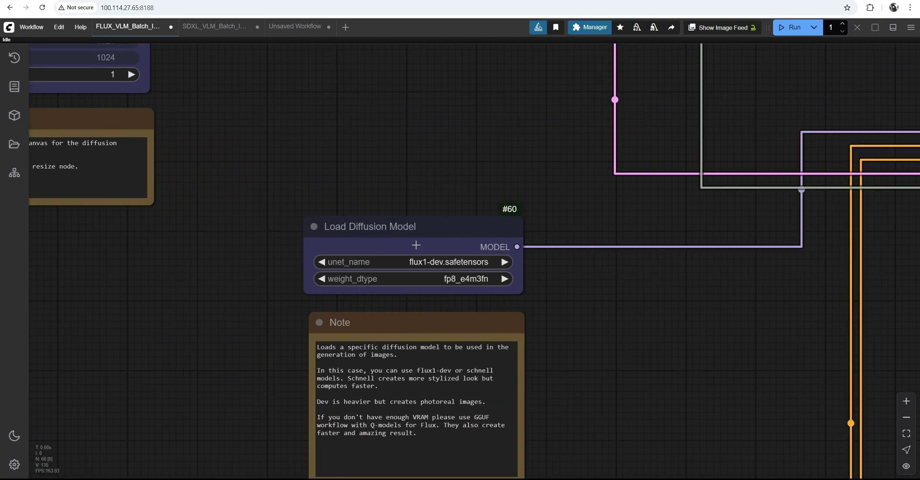
left_click(427, 232)
Step: Check the Xlabs Sampler settings and its incoming connections, and review the layout of the whole FLUX workflow
left_click_drag(623, 216, 335, 209)
left_click_drag(671, 169, 447, 172)
scroll(417, 193, "down", 12)
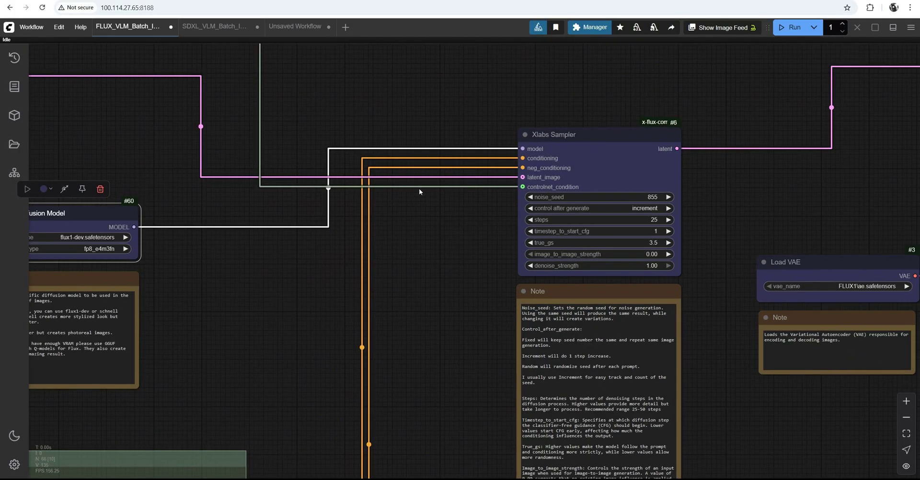
scroll(408, 185, "down", 10)
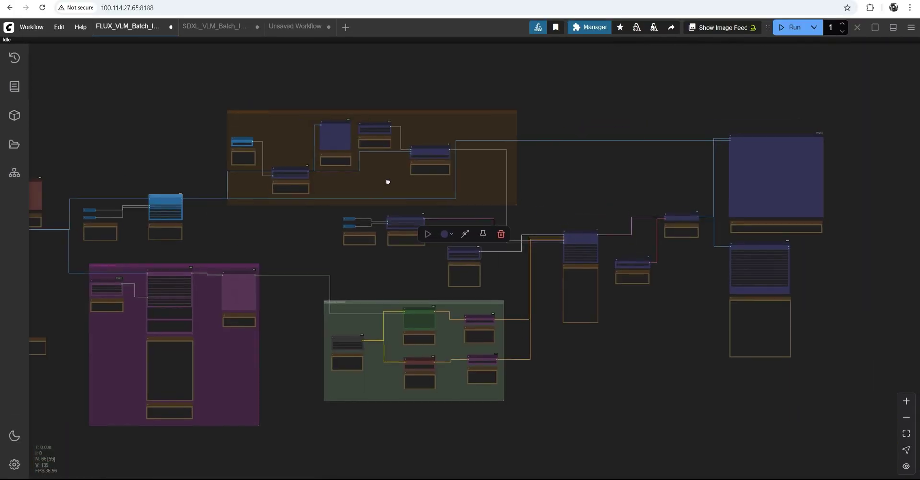
left_click_drag(337, 179, 473, 127)
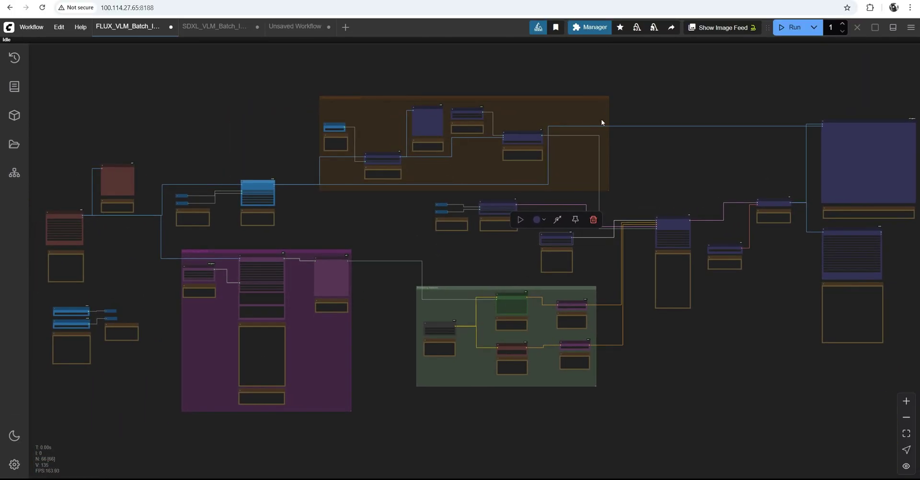